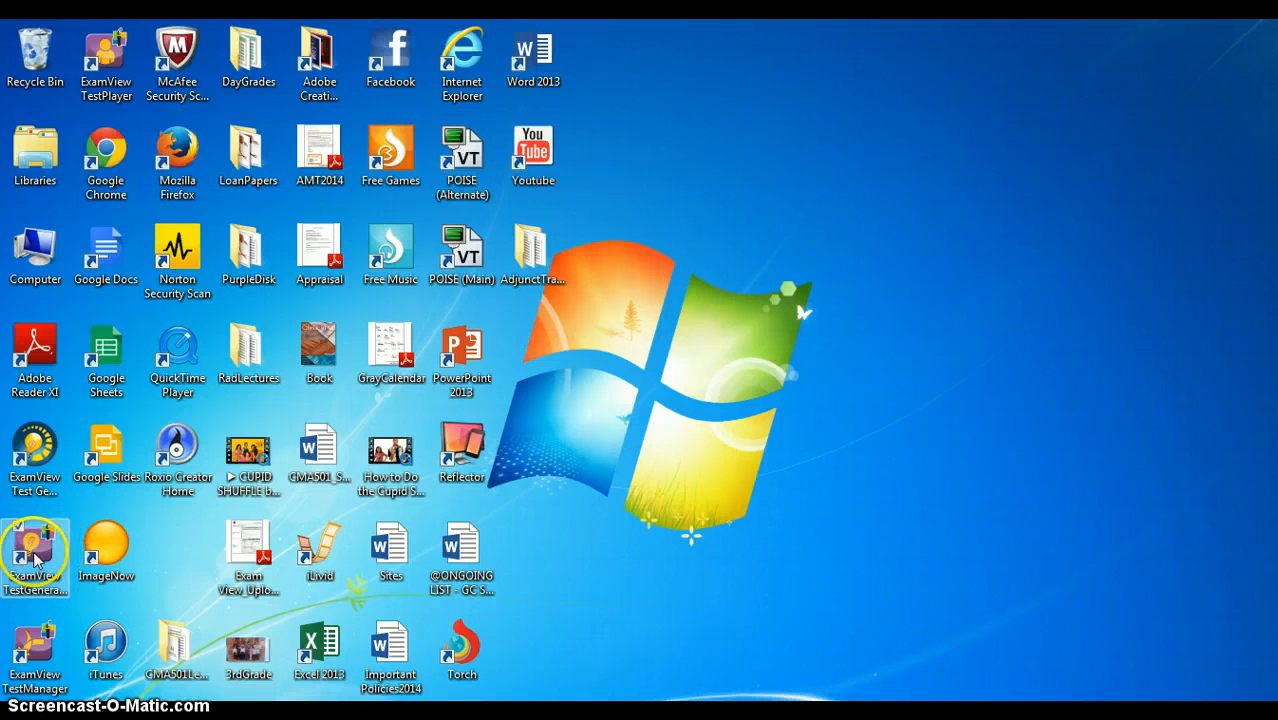
- Open ExamView Test Generator and start a new wizard-built test titled "Week 1 Test"
double_click(37, 560)
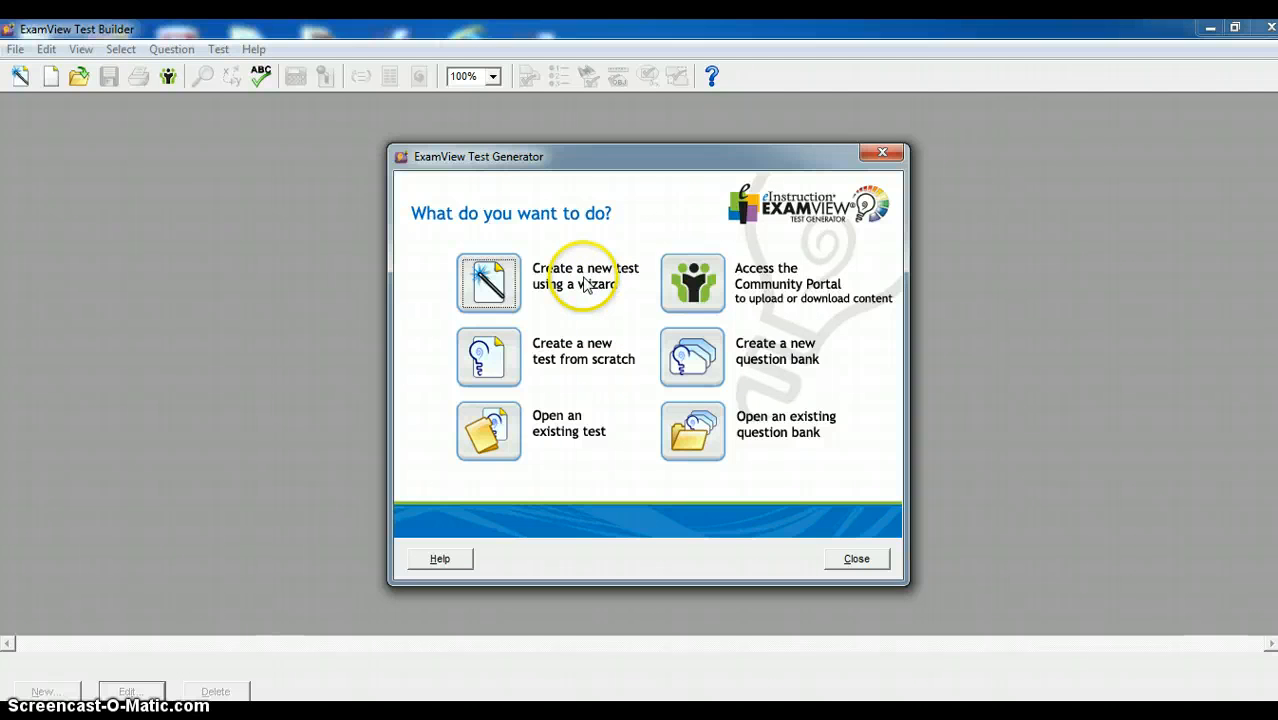
left_click(538, 290)
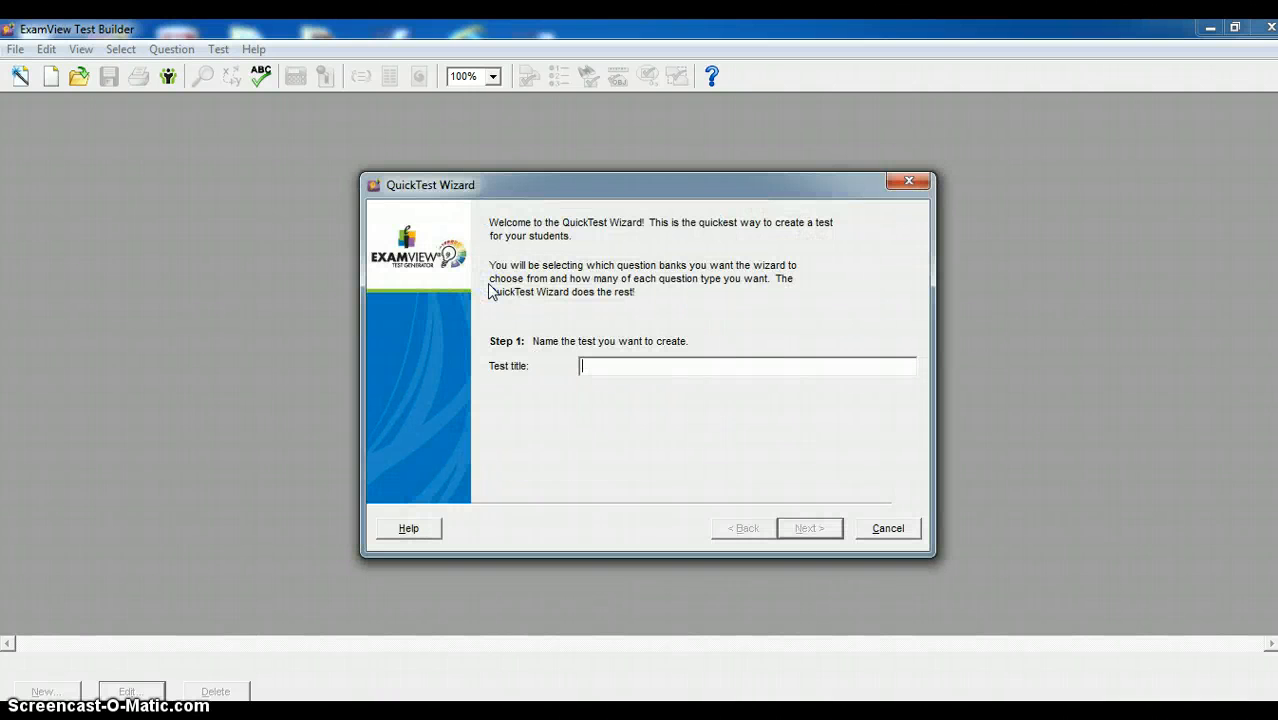
type("Week 1 Test")
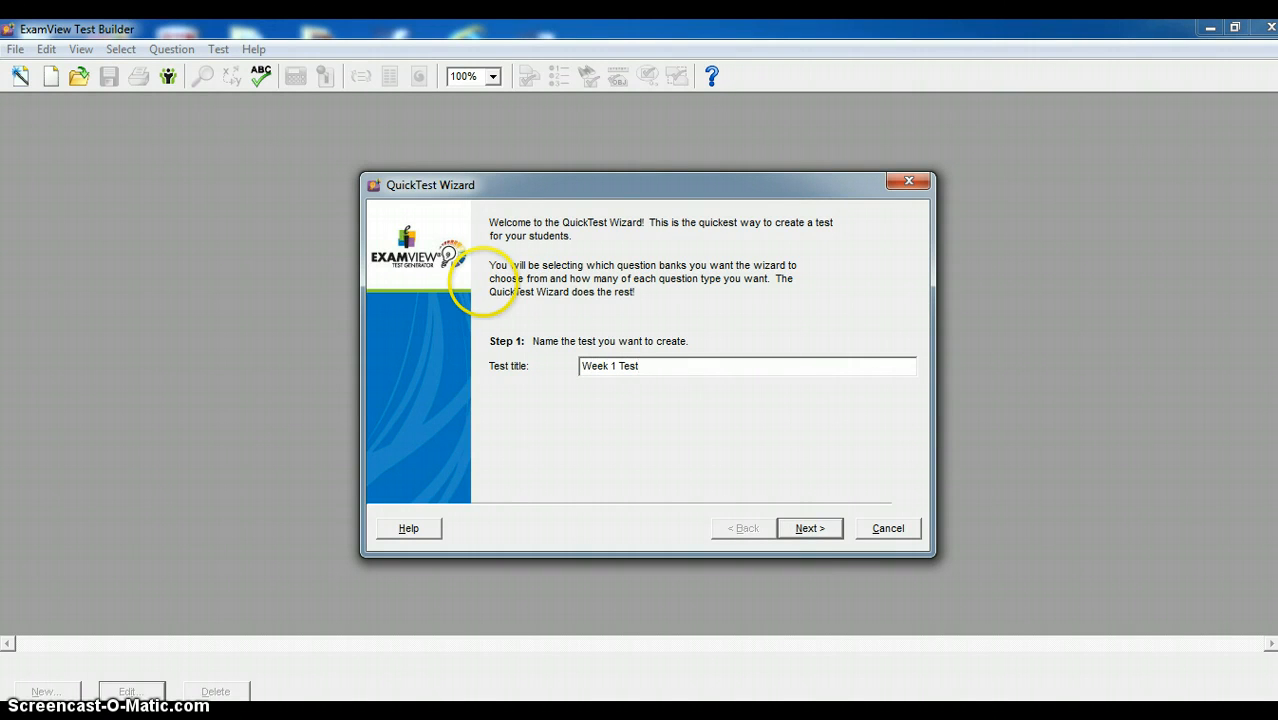
left_click(818, 529)
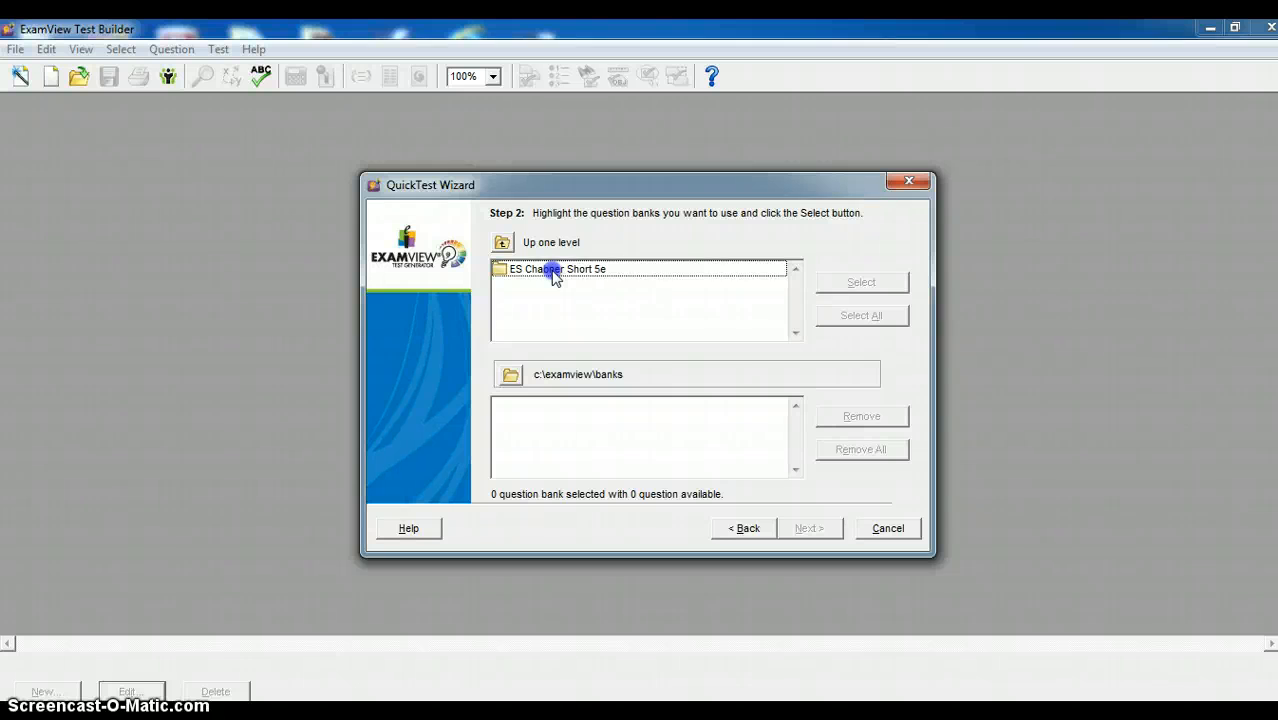
- Add the Chapter 2: Organization of the Body and Chapter 3: Suffixes question banks from the ES Chabner Short 5e folder
left_click(548, 272)
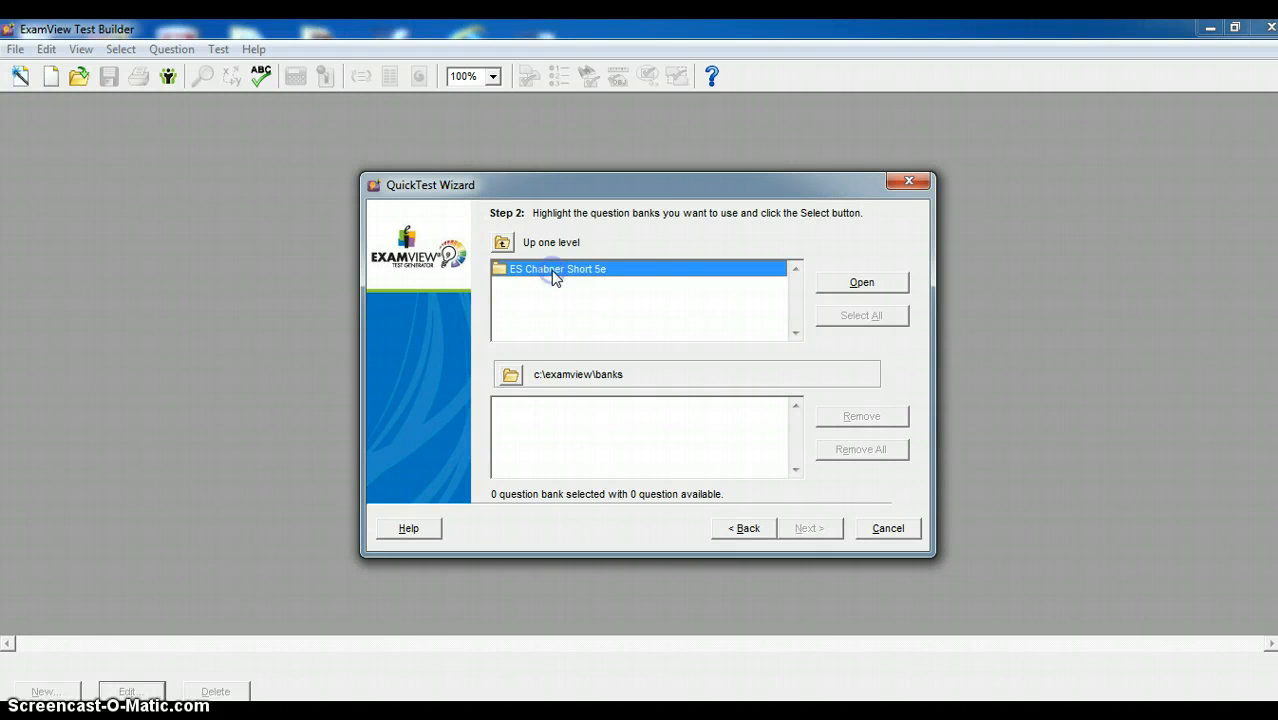
left_click(864, 283)
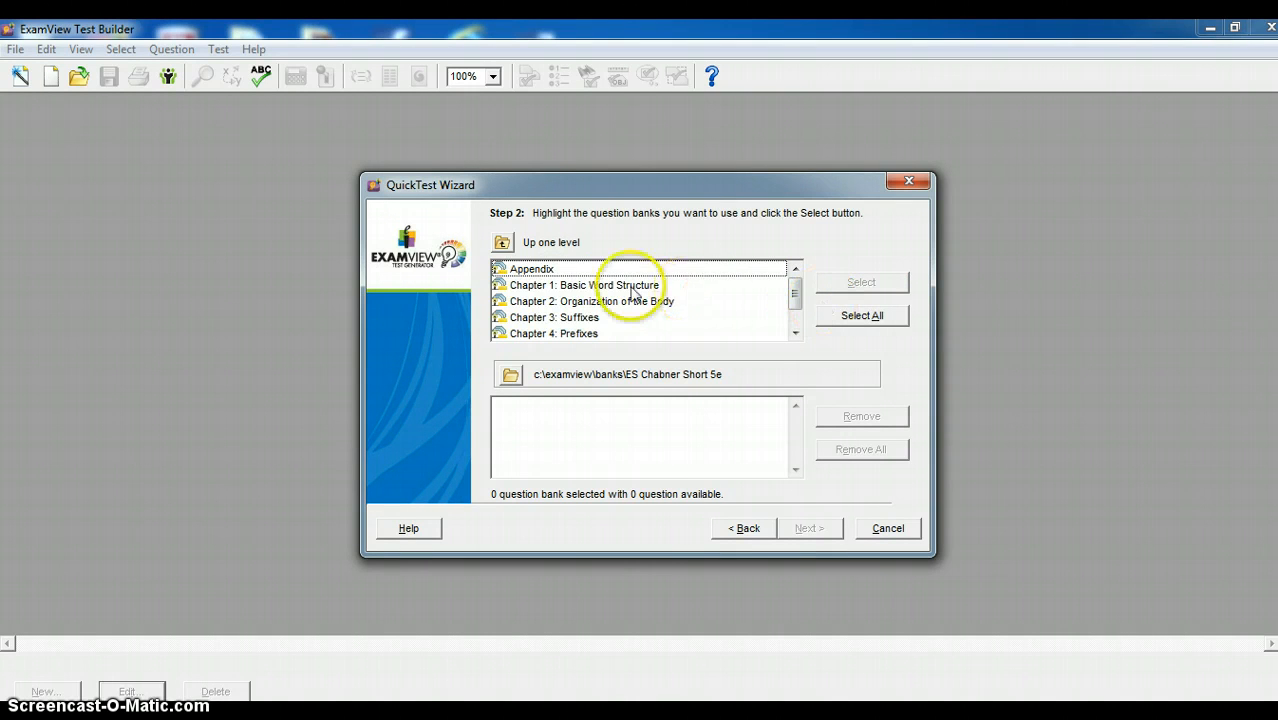
mouse_move(797, 292)
left_mouse_down()
mouse_move(796, 320)
mouse_move(800, 290)
left_mouse_up()
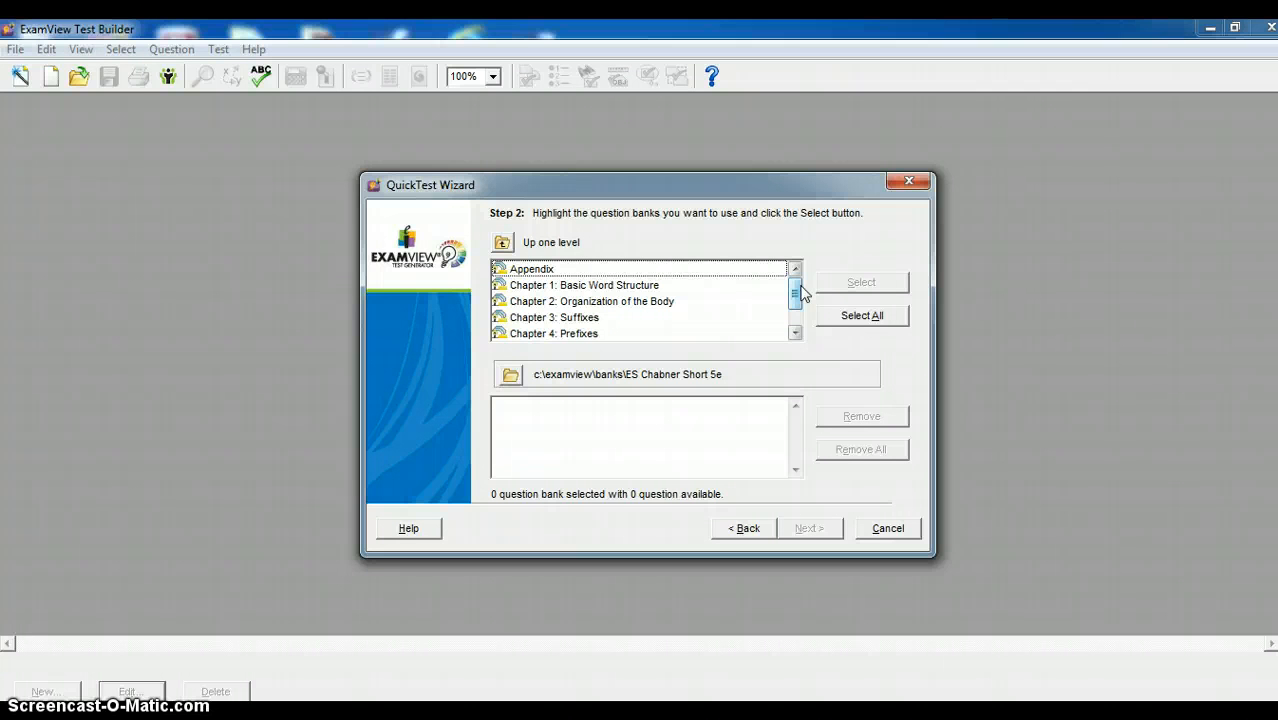
left_click(580, 304)
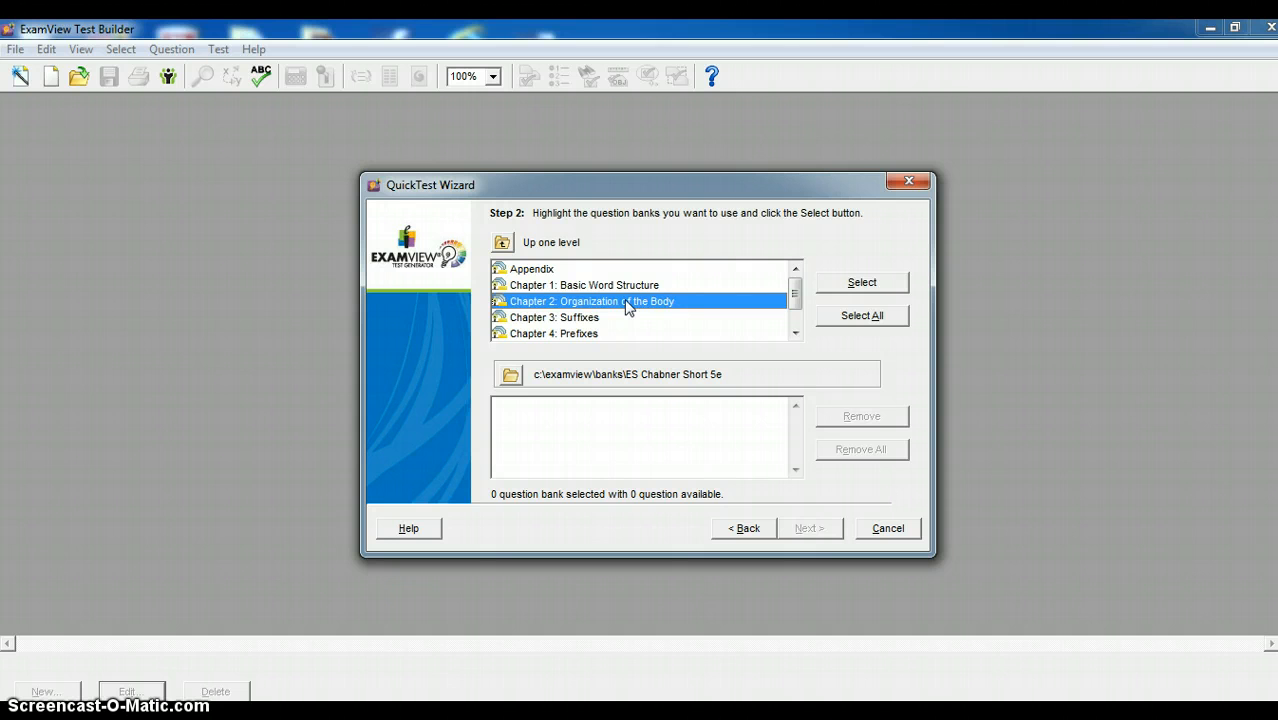
left_click(576, 319, "ctrl")
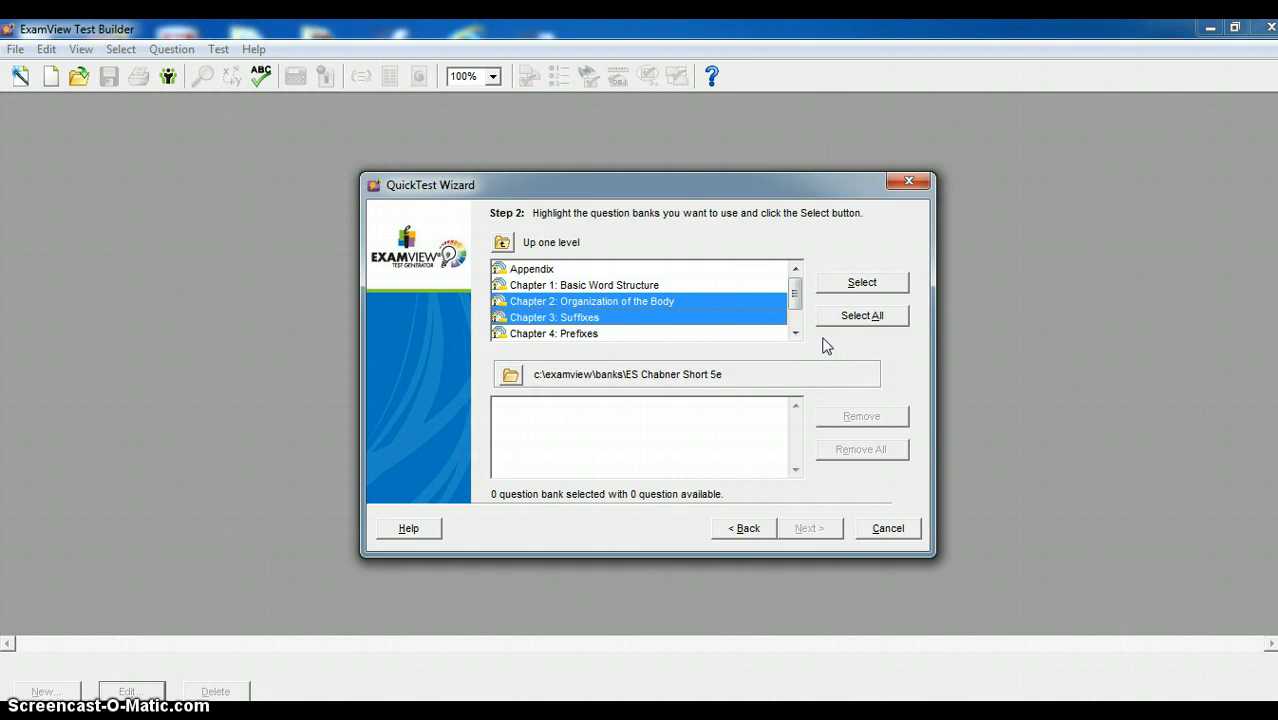
left_click(861, 283)
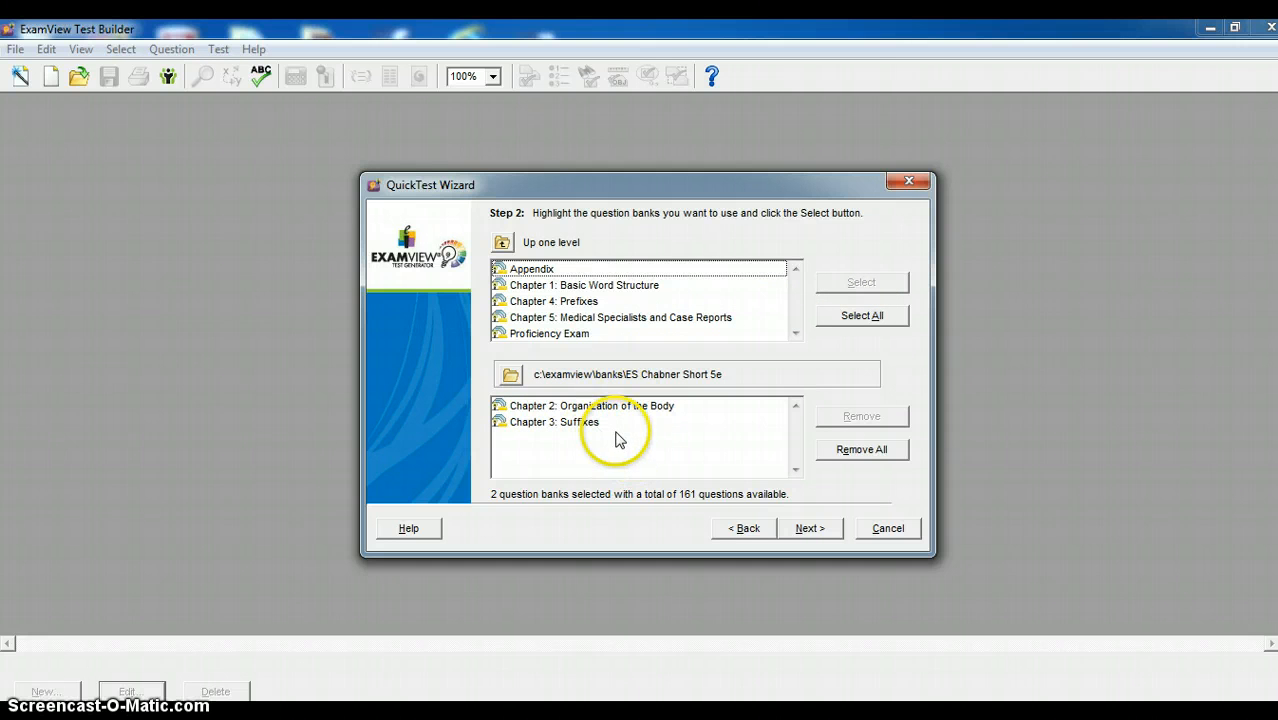
left_click(811, 530)
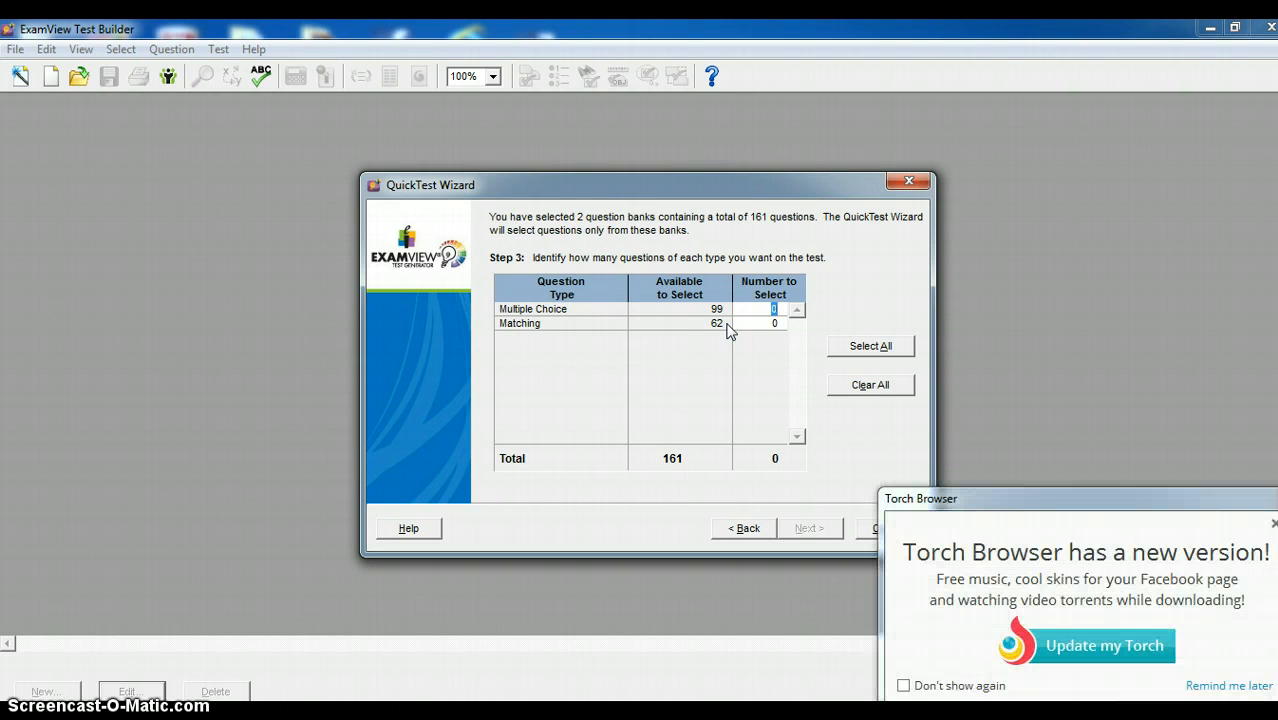
- Dismiss the Torch Browser update notice, set the number of multiple choice questions to 99, and create the test
left_click(1274, 527)
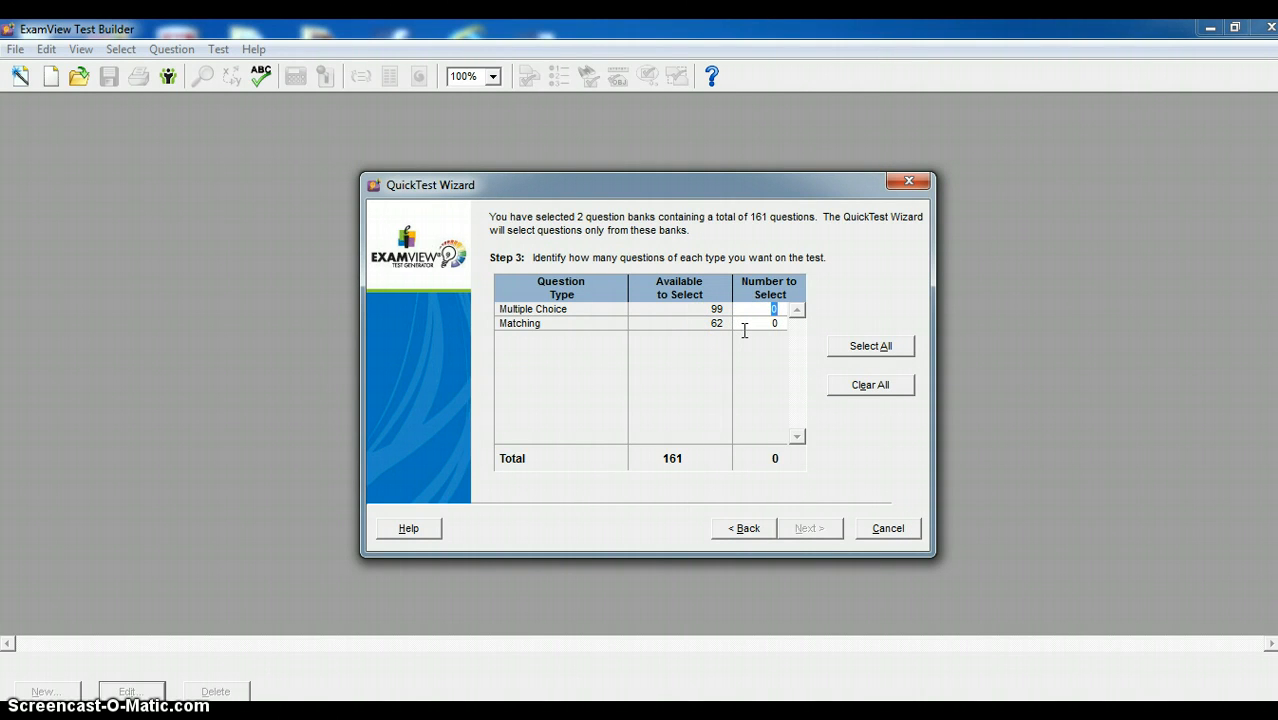
type("99")
left_click(768, 287)
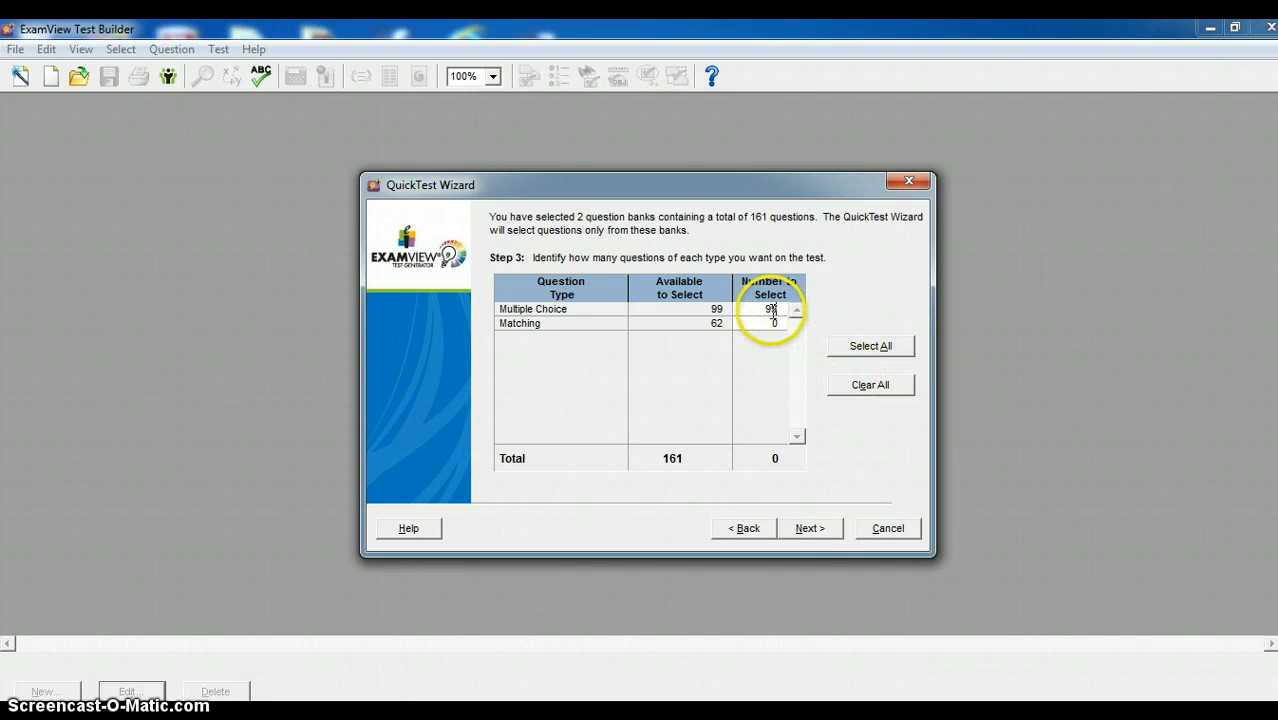
left_click(816, 529)
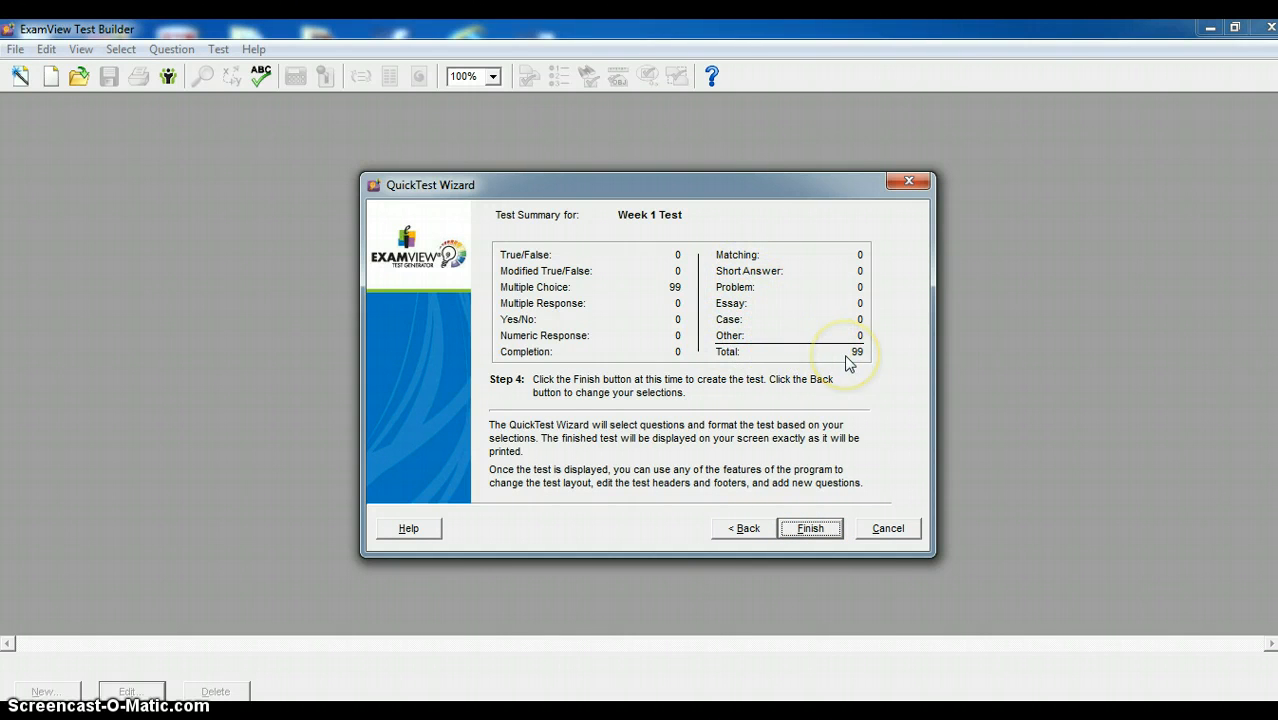
left_click(810, 528)
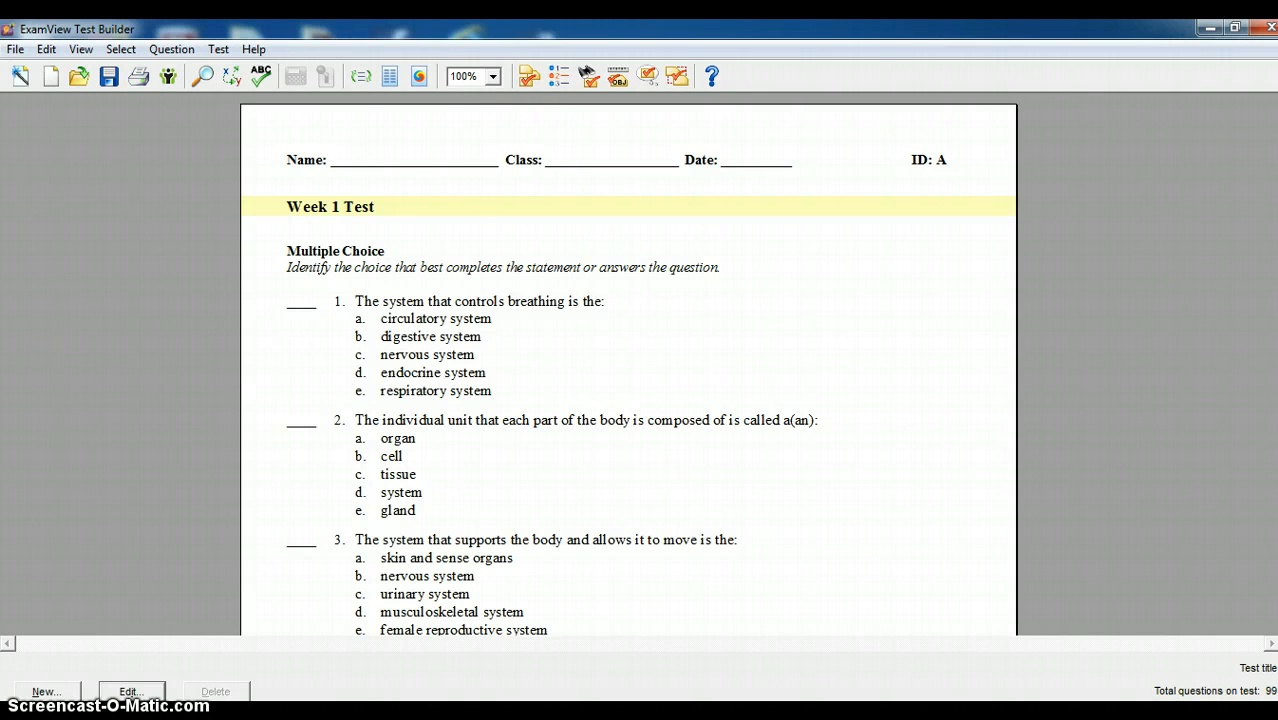
- Review the generated multiple choice questions and the answer section, and return to the beginning of the test
scroll(628, 364, "down", 10)
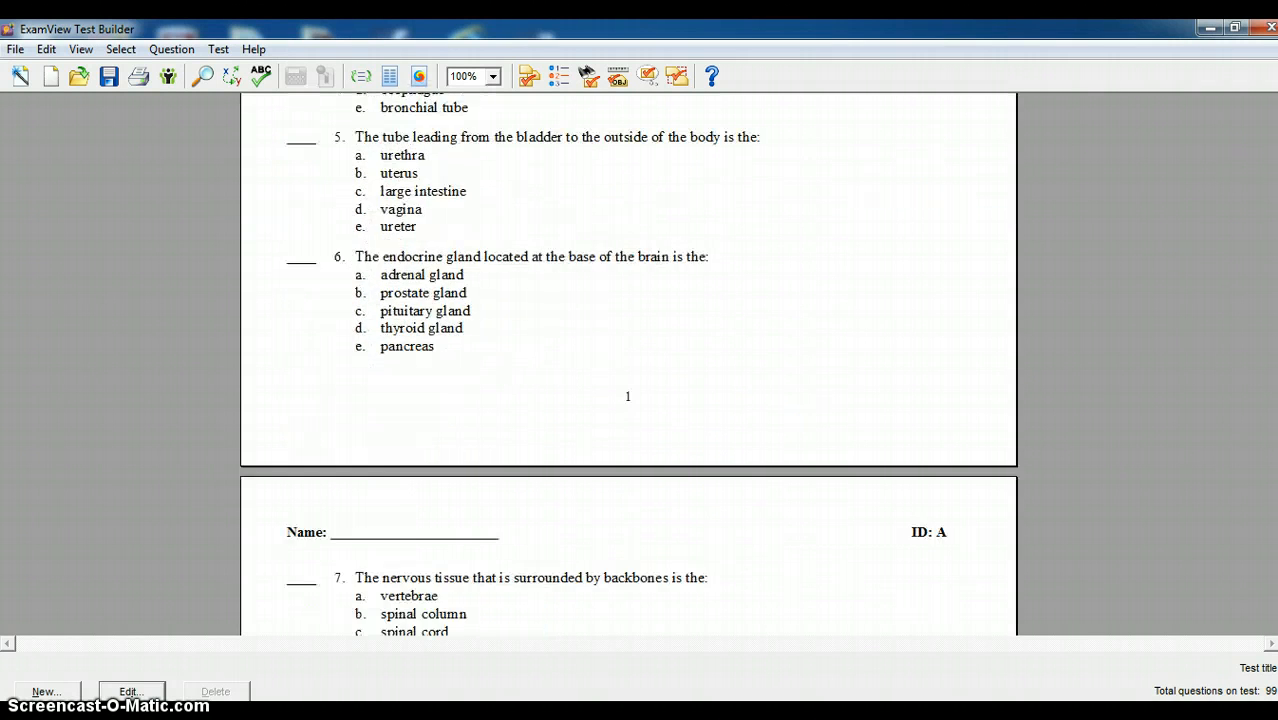
scroll(628, 364, "down", 10)
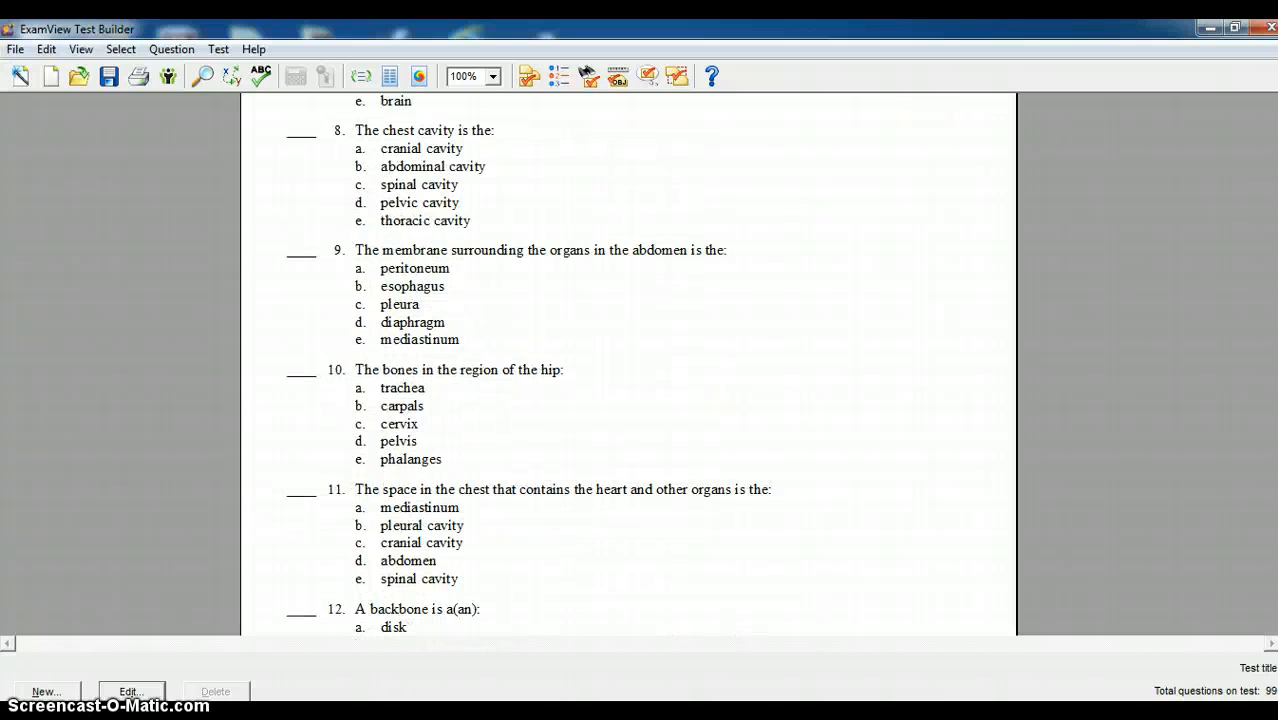
scroll(628, 364, "down", 10)
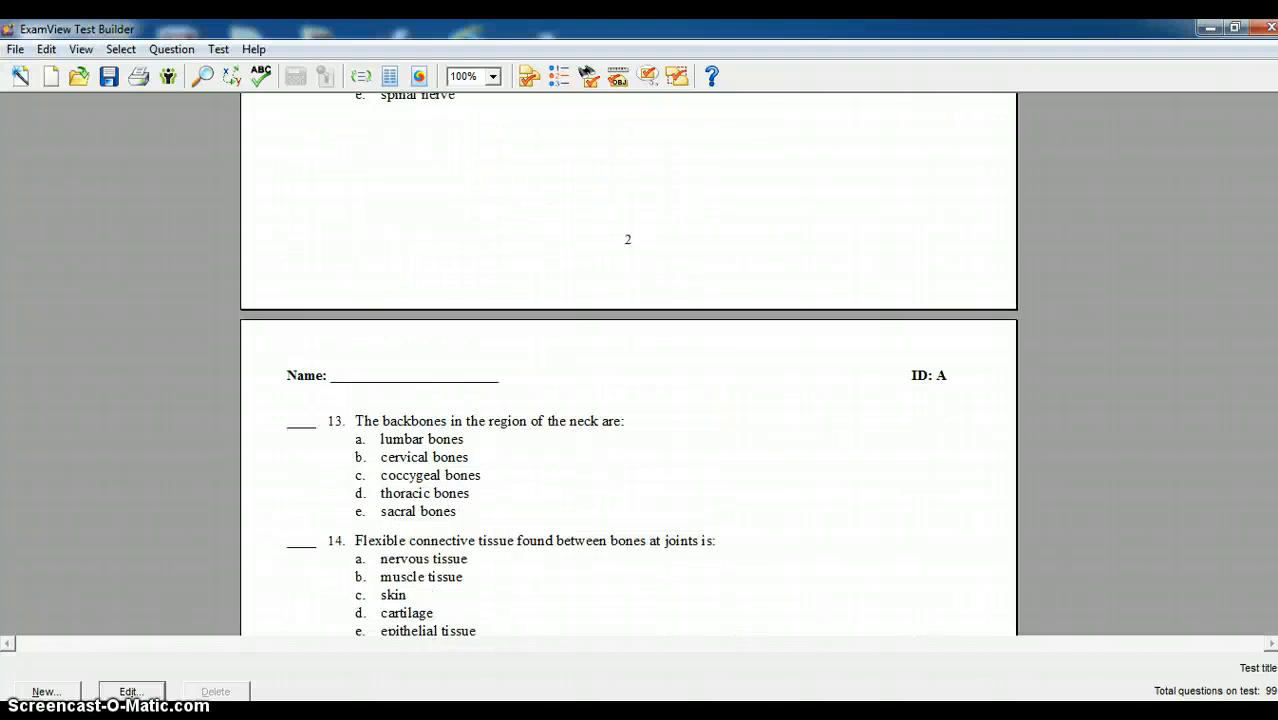
scroll(628, 364, "down", 20)
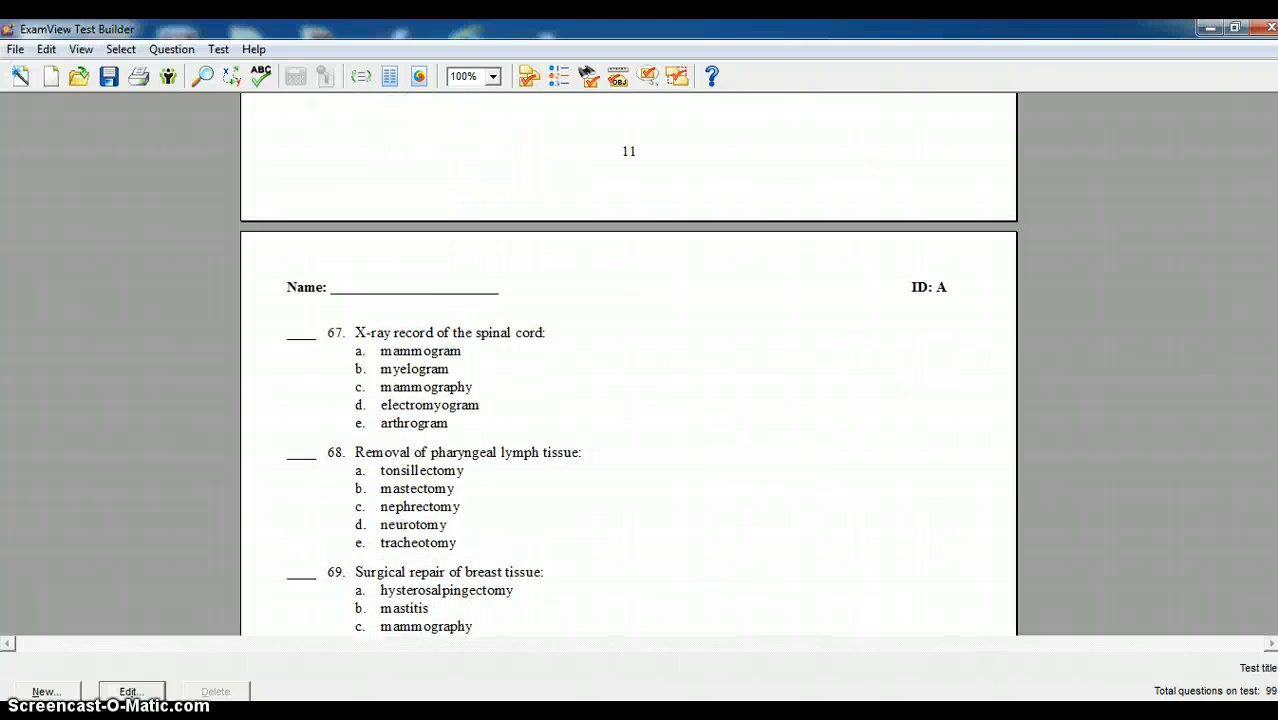
scroll(628, 364, "down", 15)
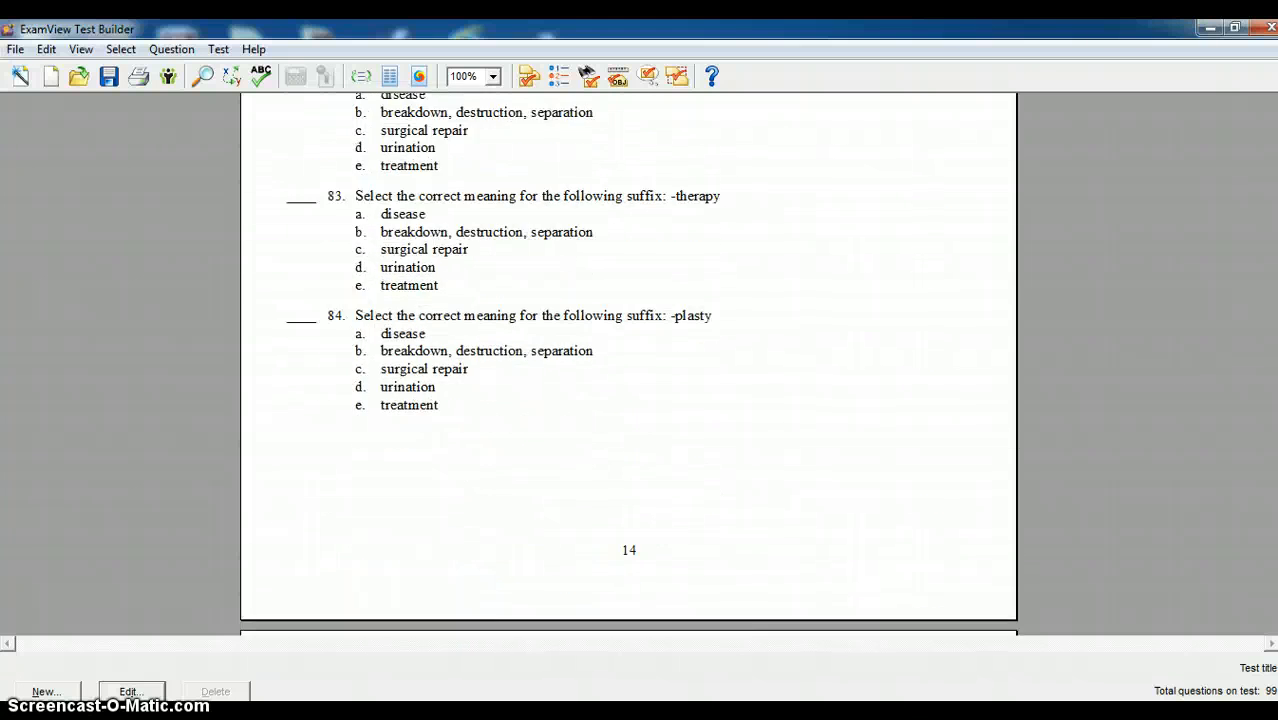
scroll(628, 364, "down", 15)
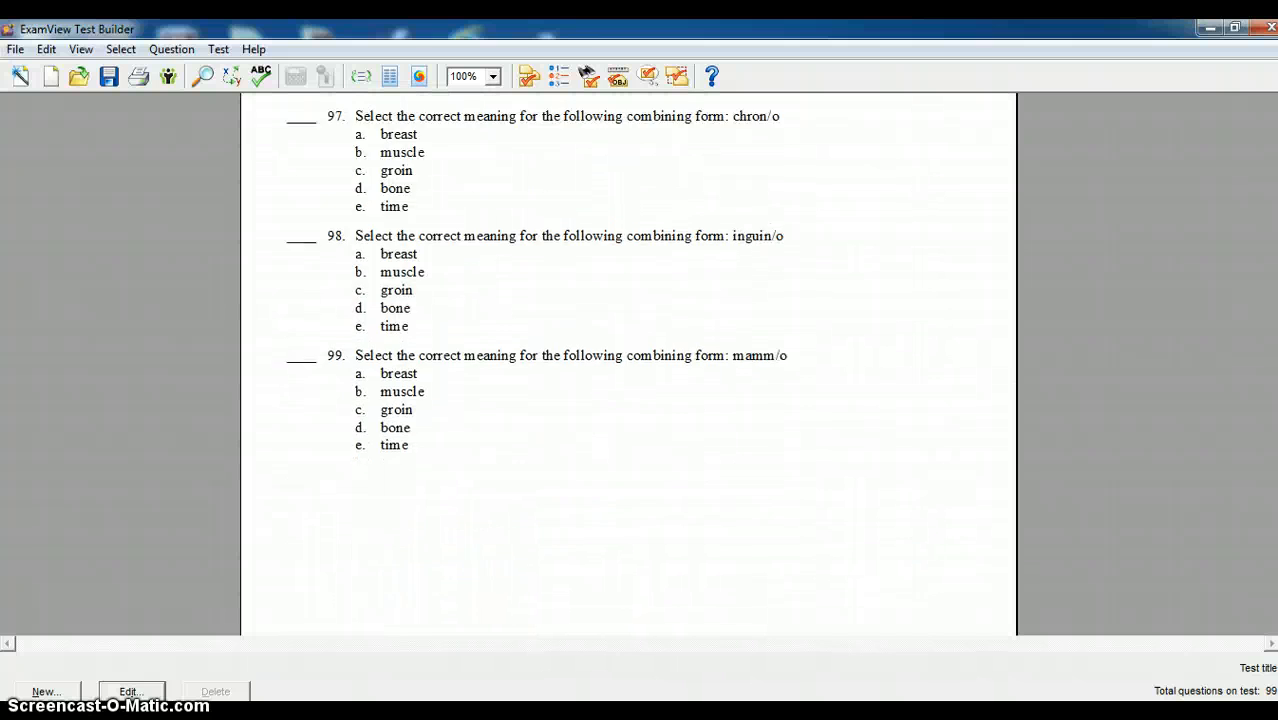
scroll(628, 364, "down", 15)
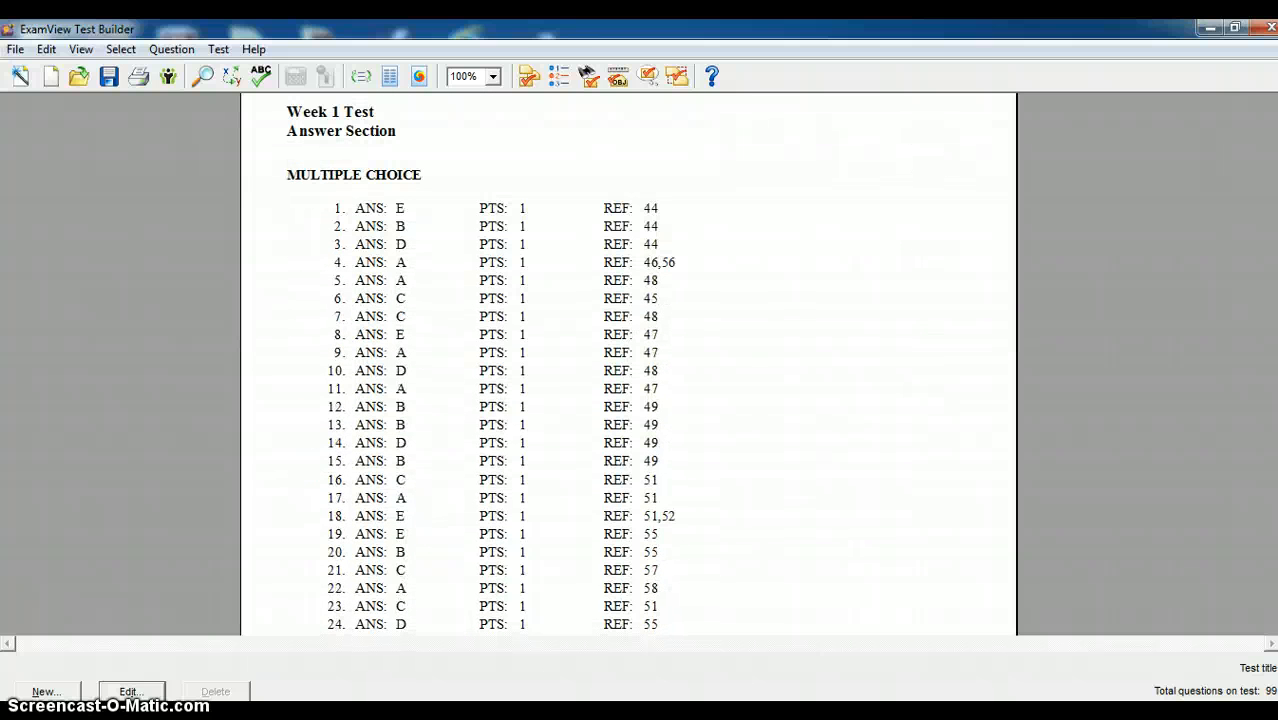
scroll(628, 364, "down", 1)
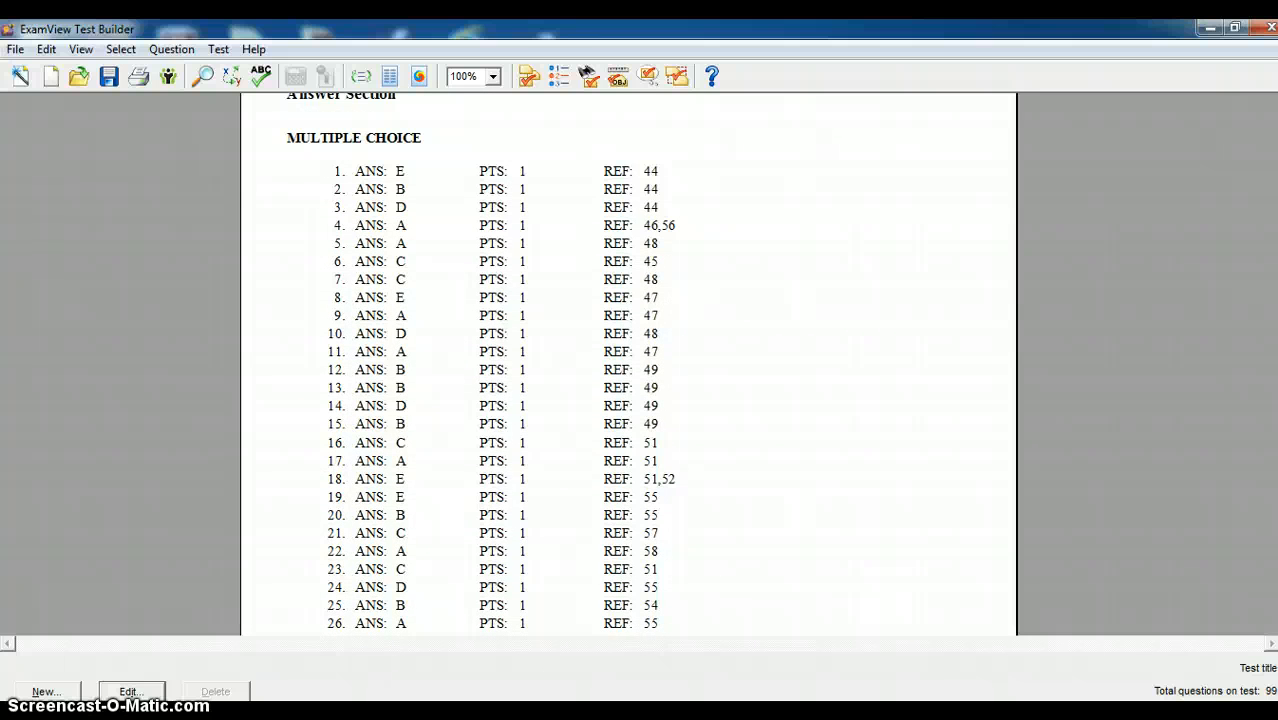
scroll(603, 314, "up", 20)
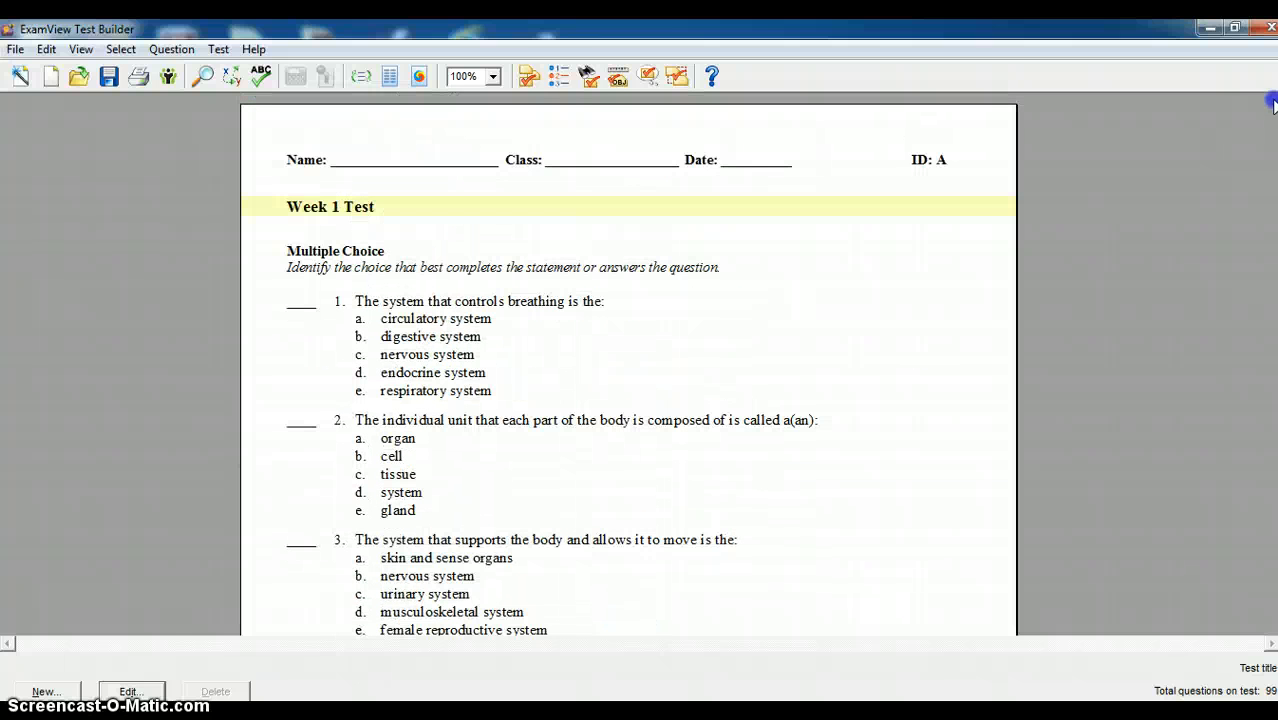
- Remove question 1, about the system that controls breathing, from the test
left_click(517, 351)
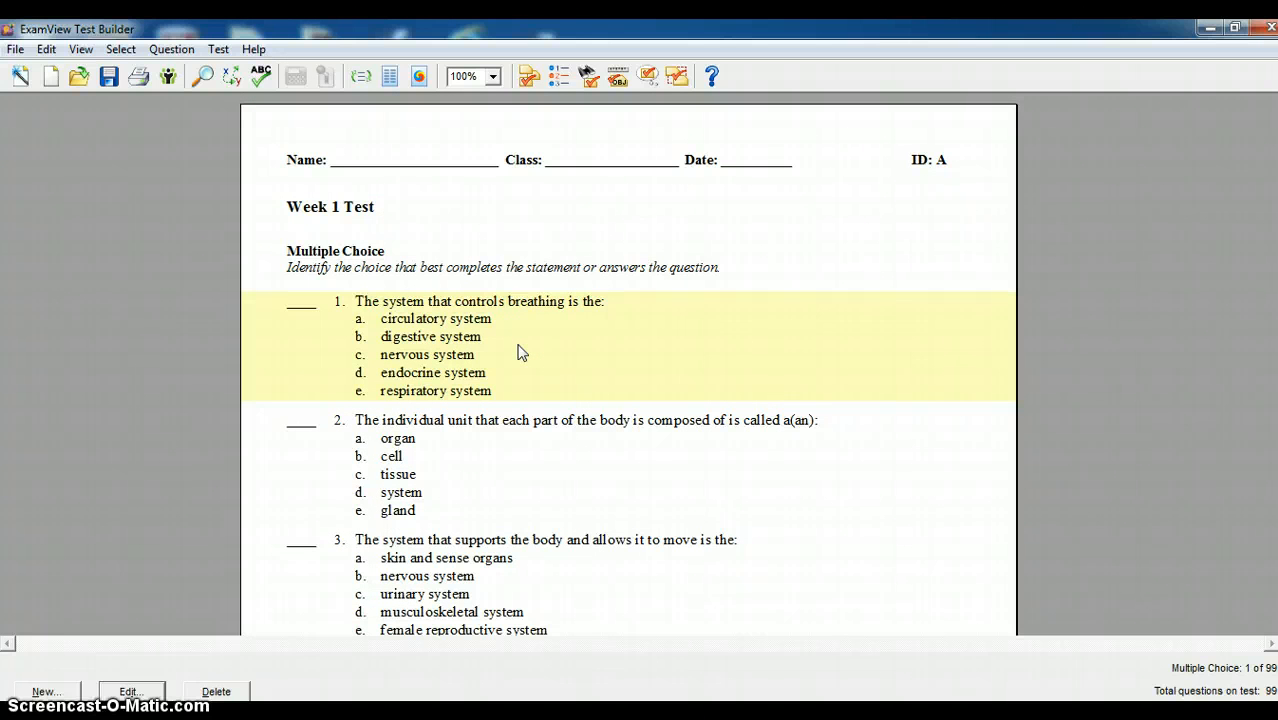
left_click(498, 354)
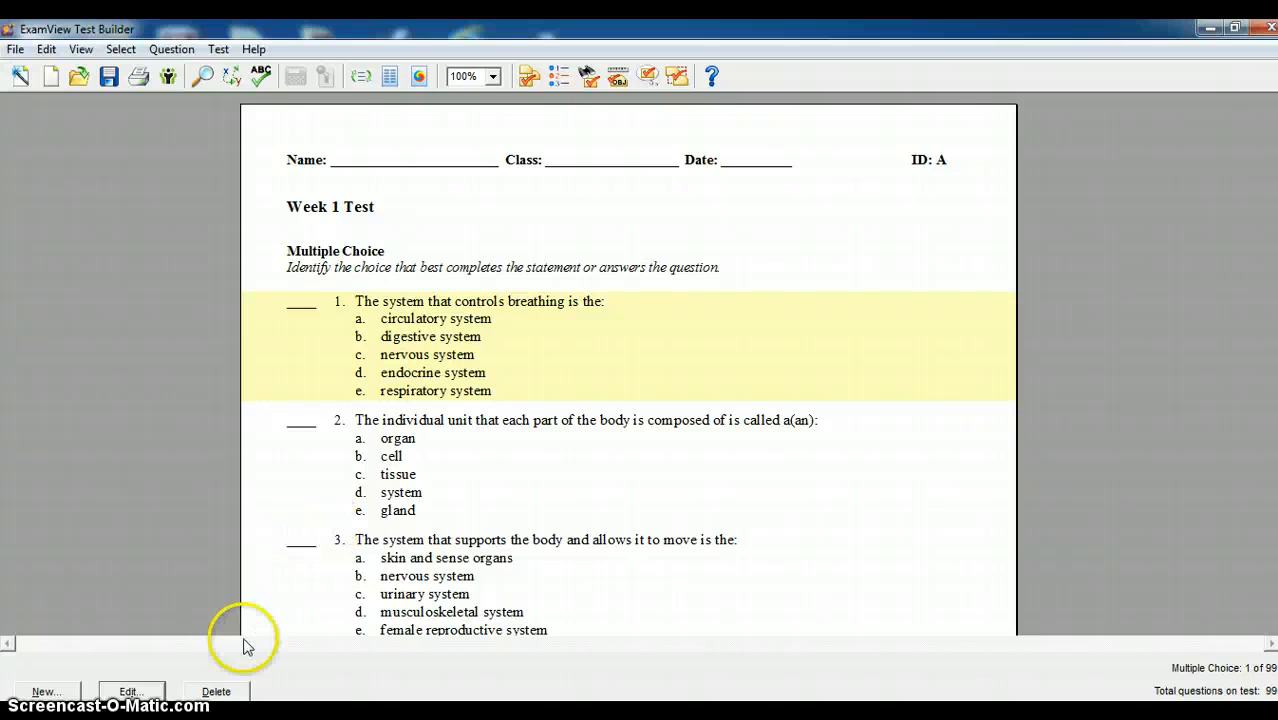
left_click(216, 692)
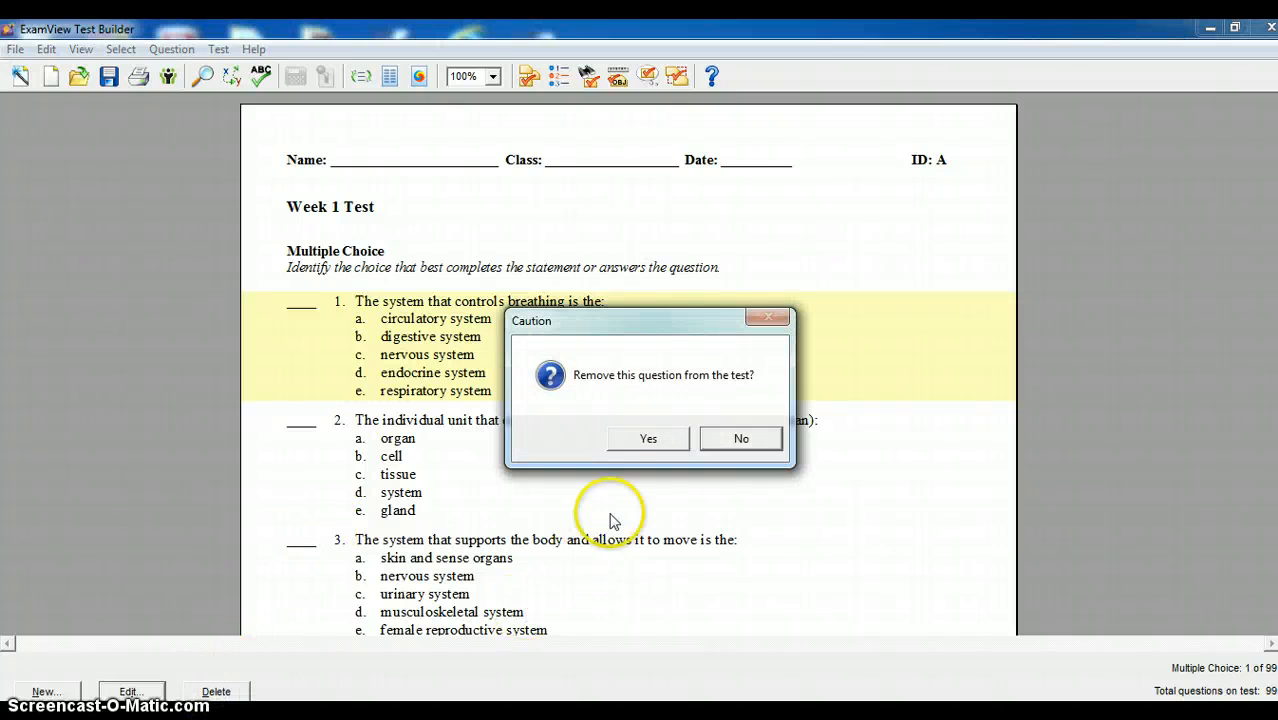
left_click(652, 438)
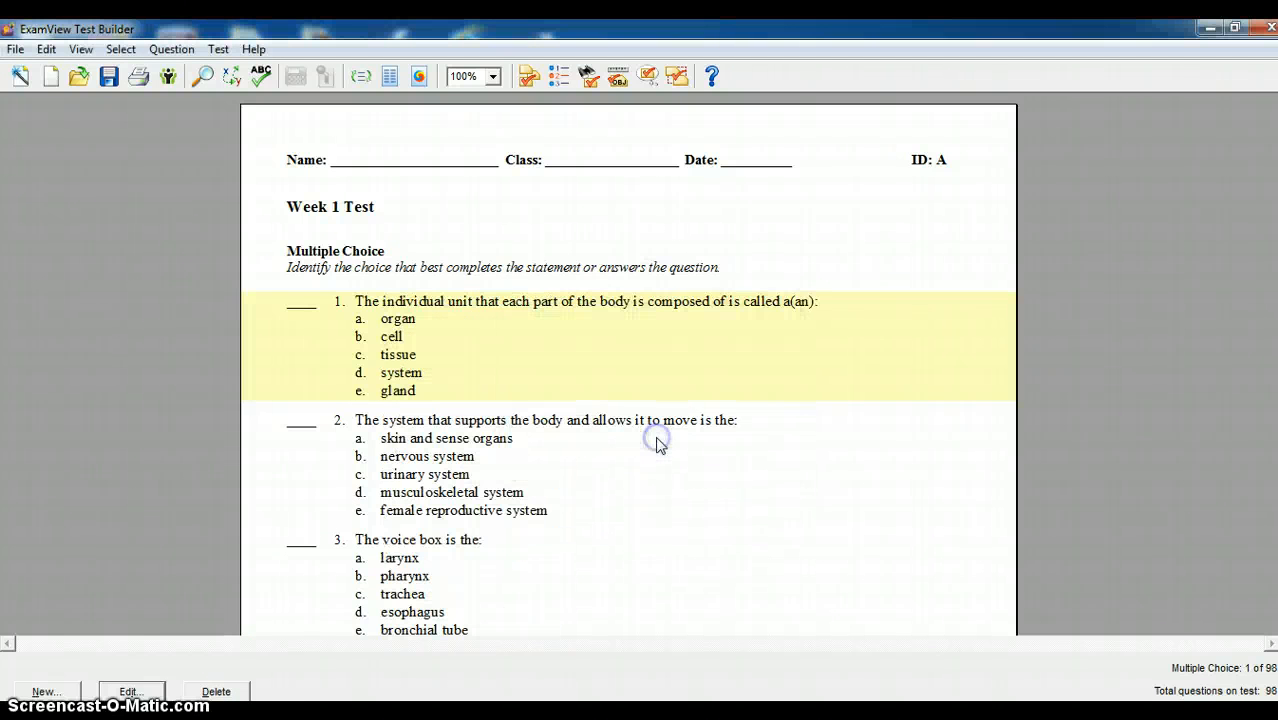
- Insert "around" after "move" in the wording of question 2 about the system supporting the body, and record the change
left_click(440, 446)
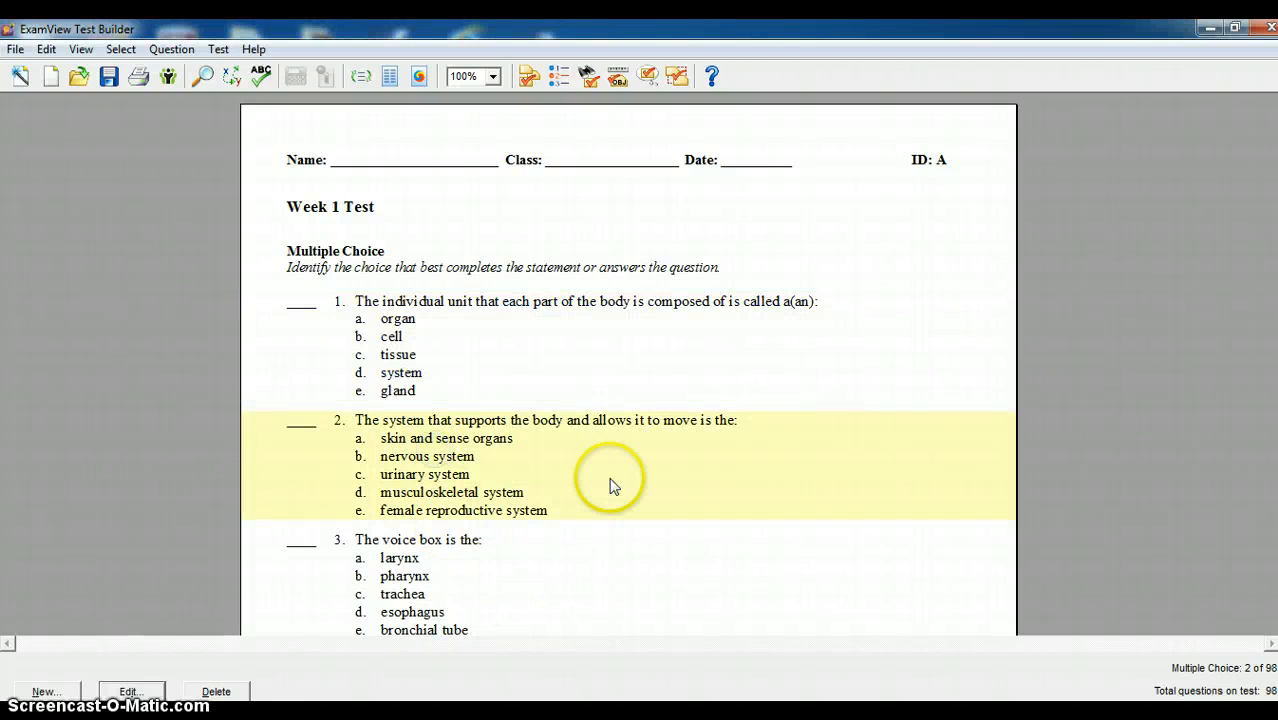
double_click(517, 466)
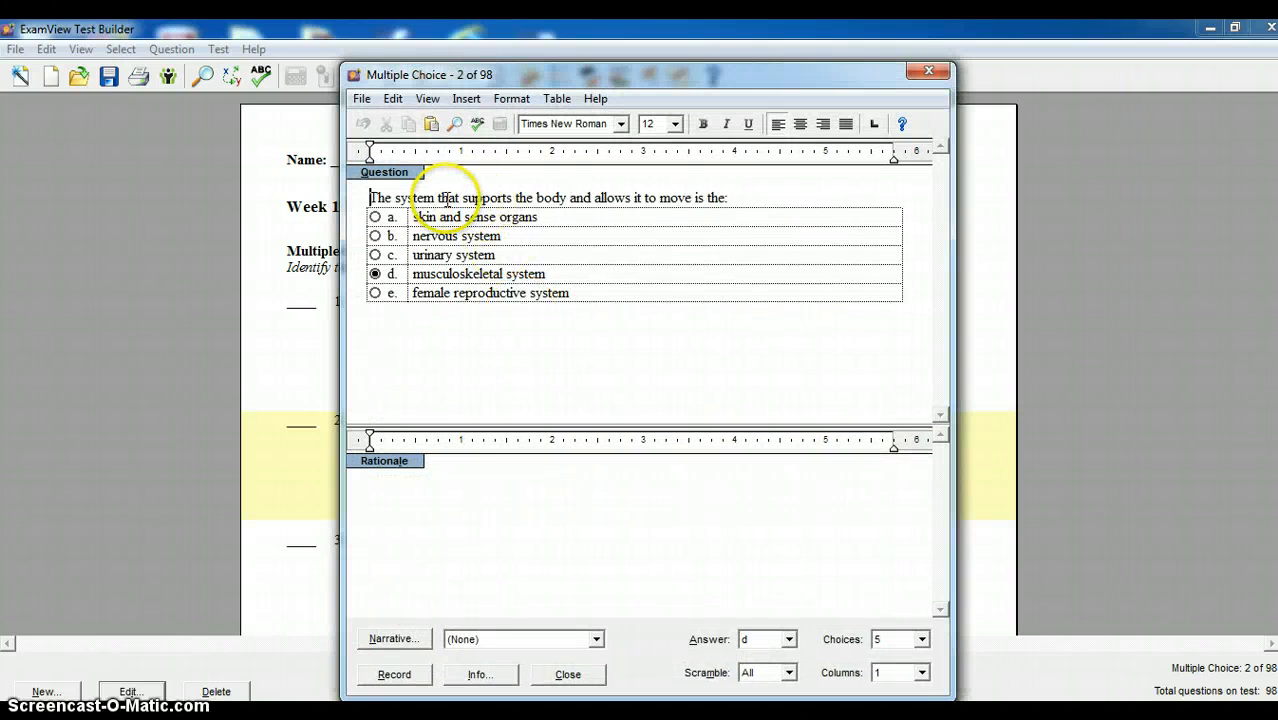
left_click(690, 197)
type("ar ")
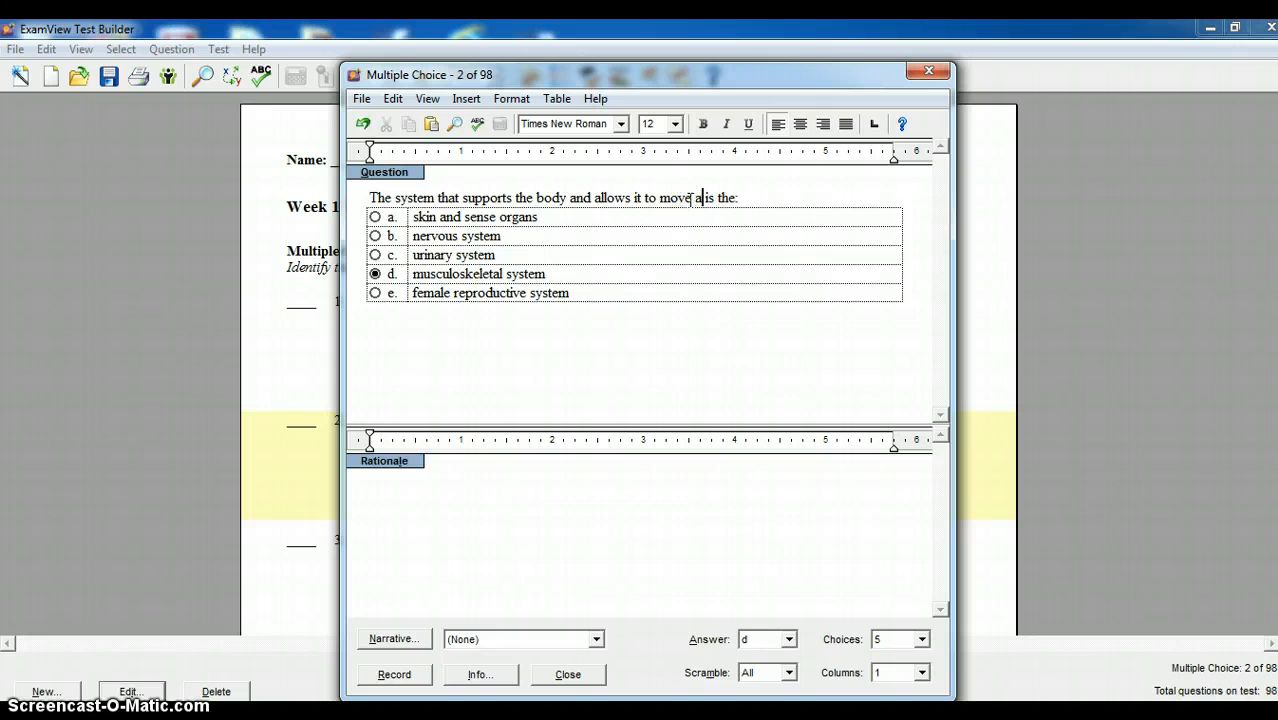
type("oun")
type("d")
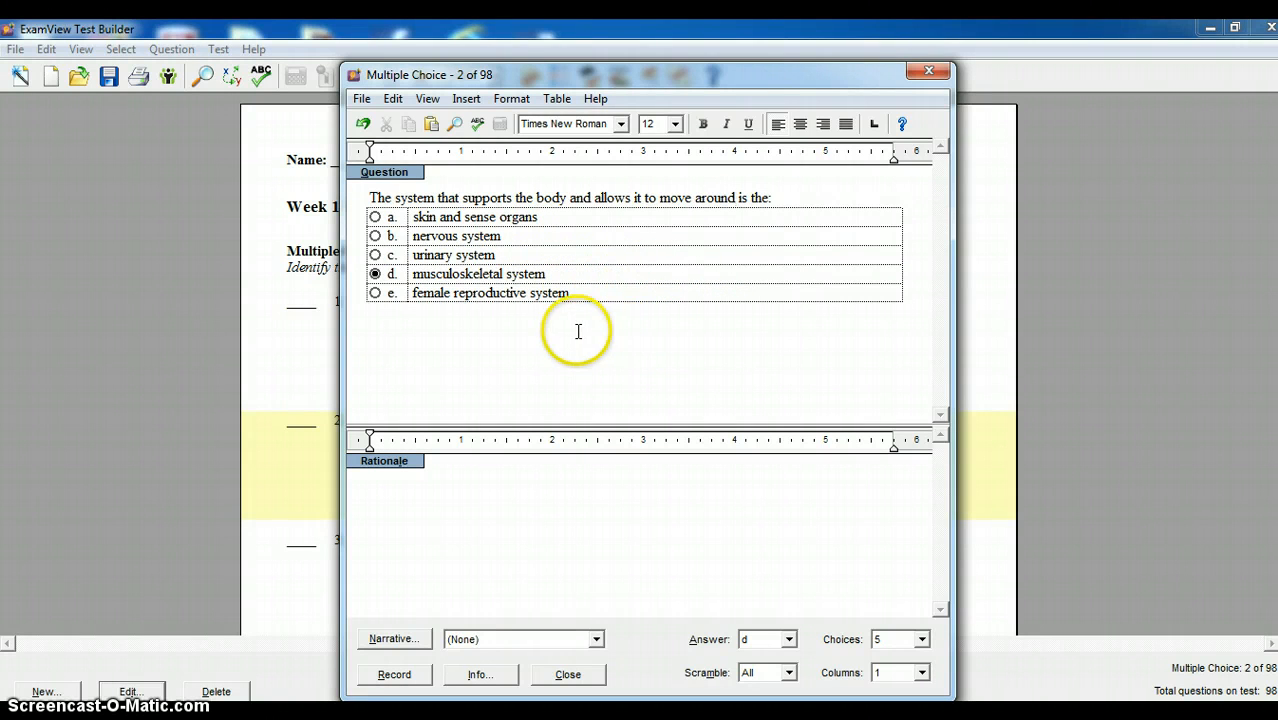
left_click(396, 676)
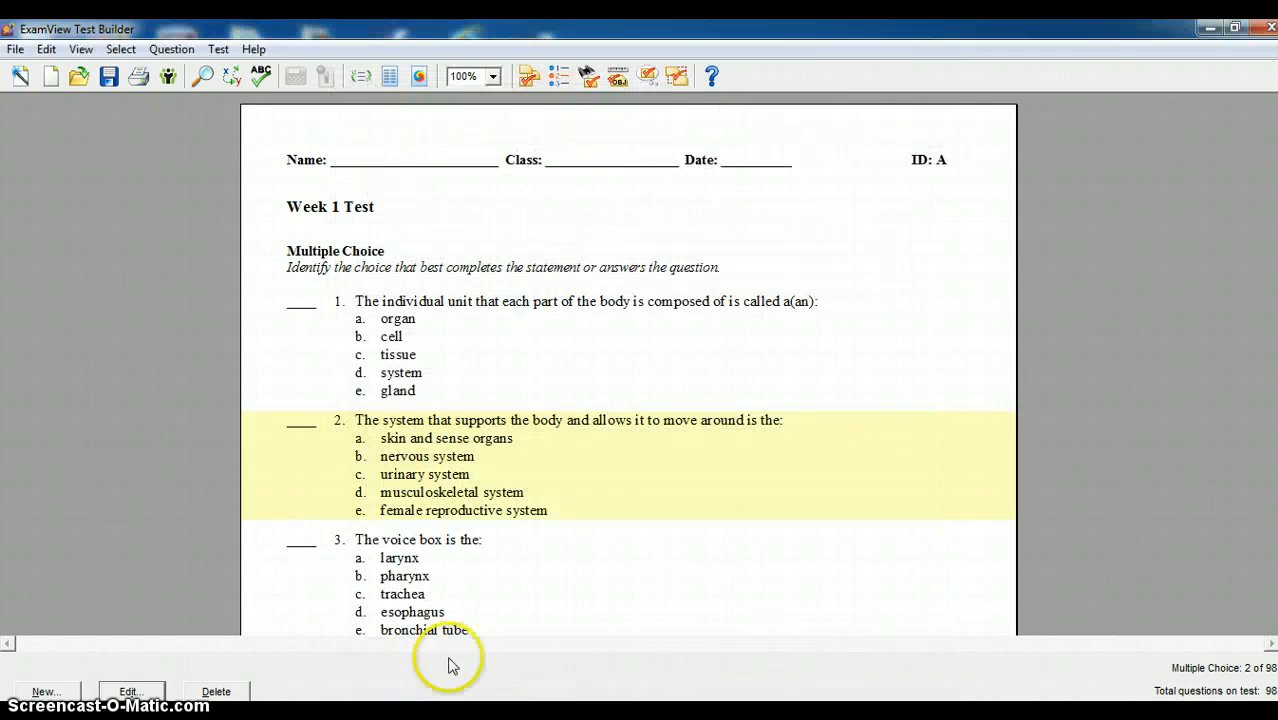
- Open question 3 about the voice box and question 2 about the body-supporting system in the question editor, closing each without changes
left_click(417, 597)
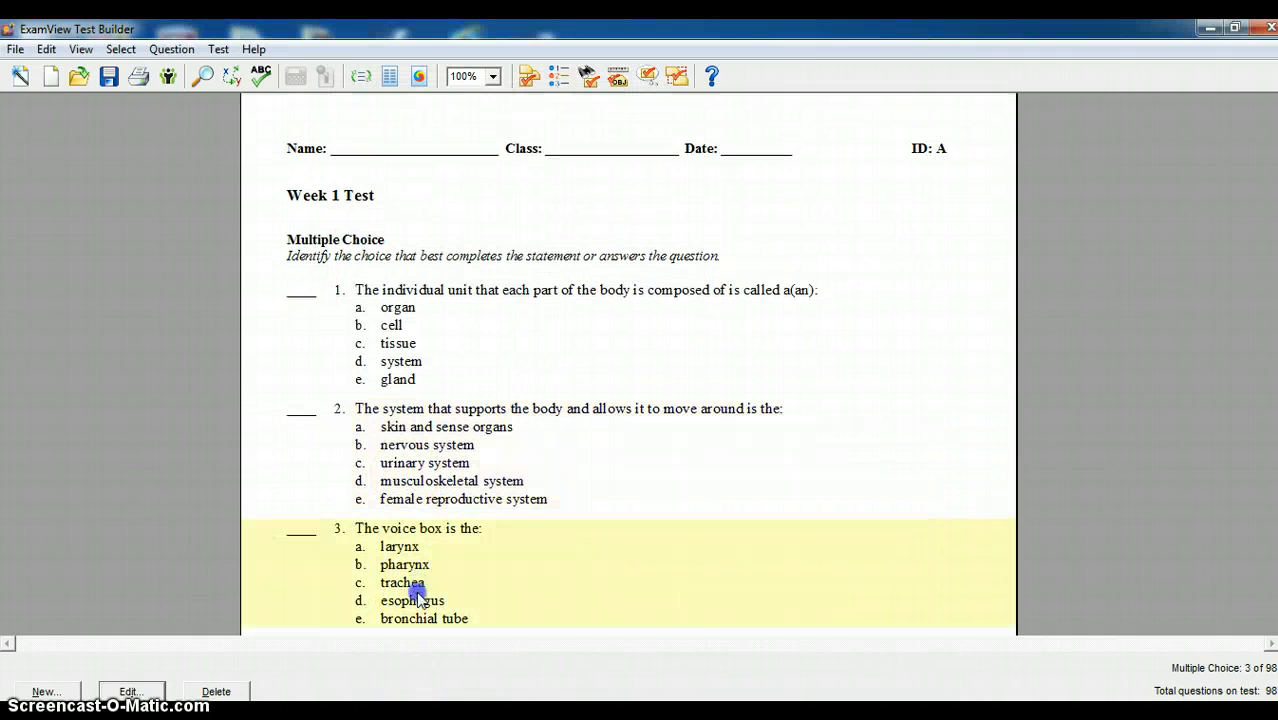
left_click(130, 691)
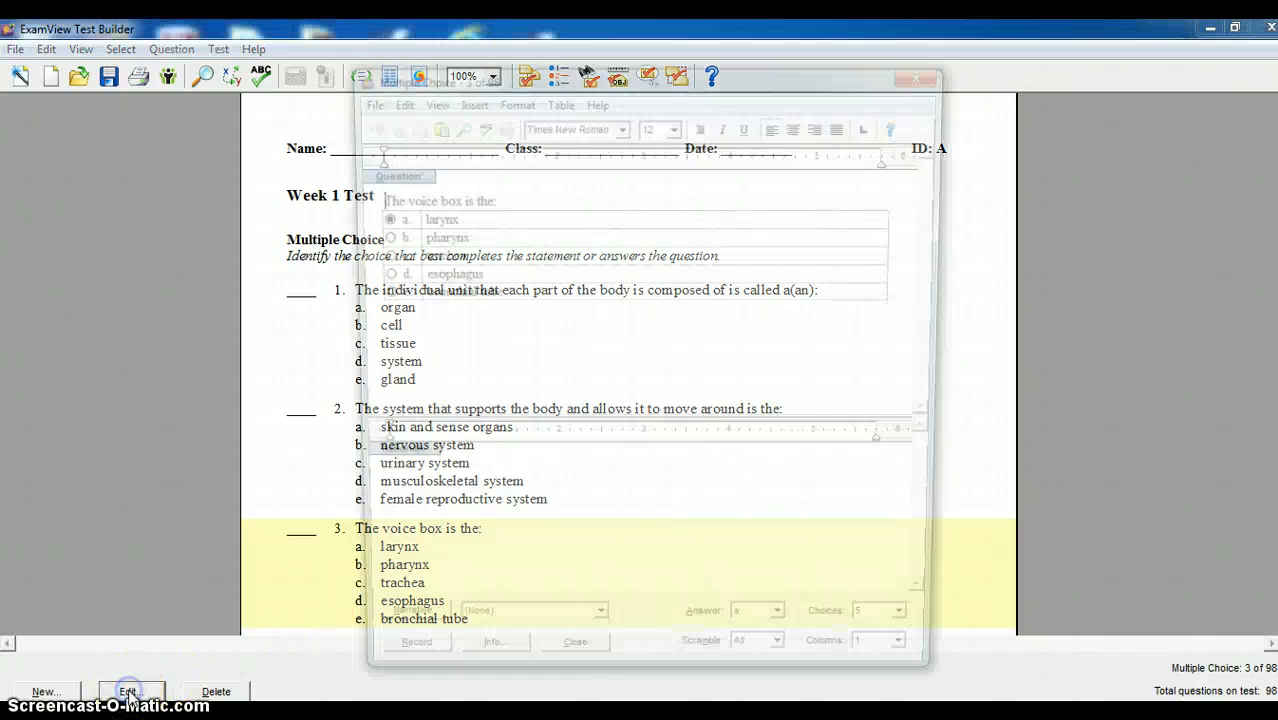
left_click(919, 75)
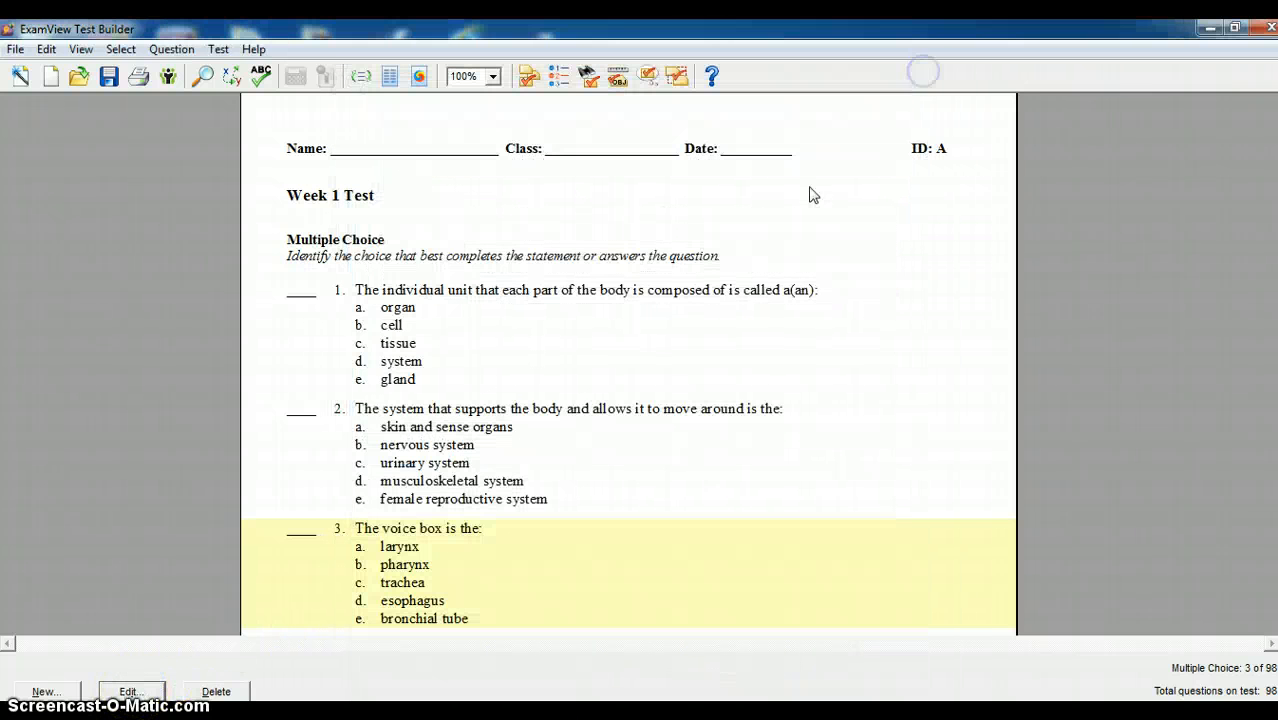
double_click(427, 436)
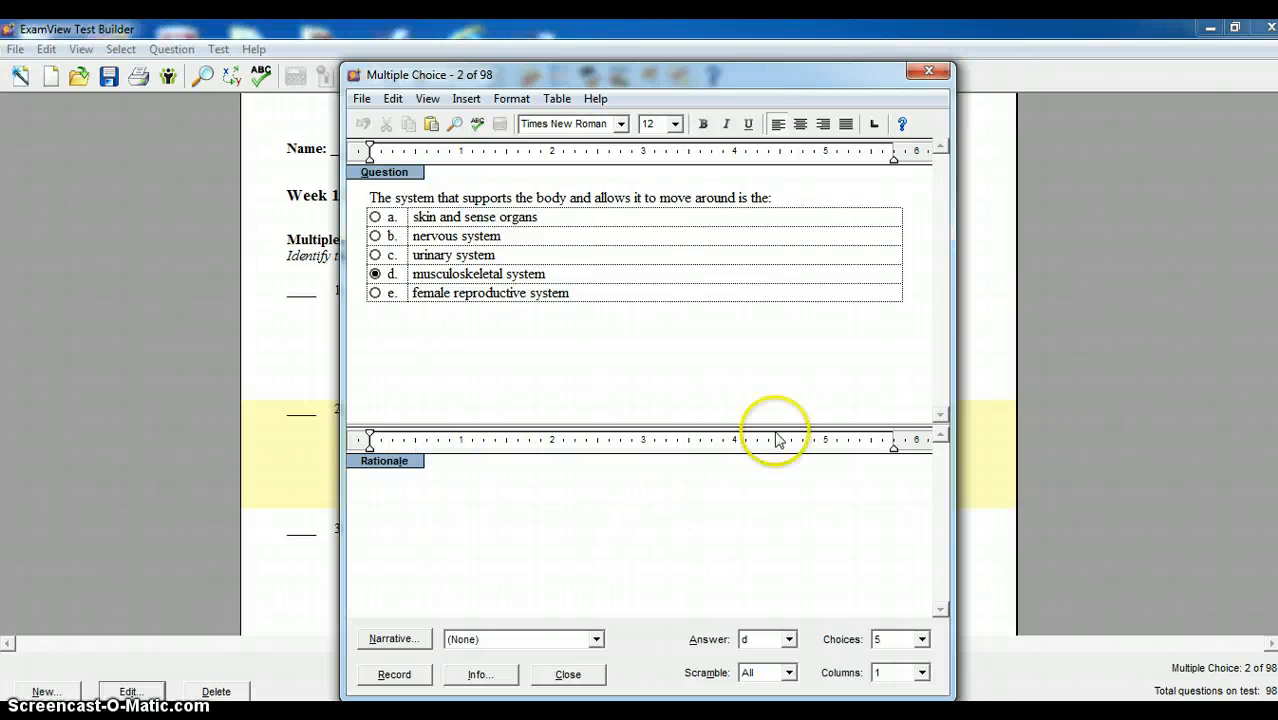
left_click(929, 73)
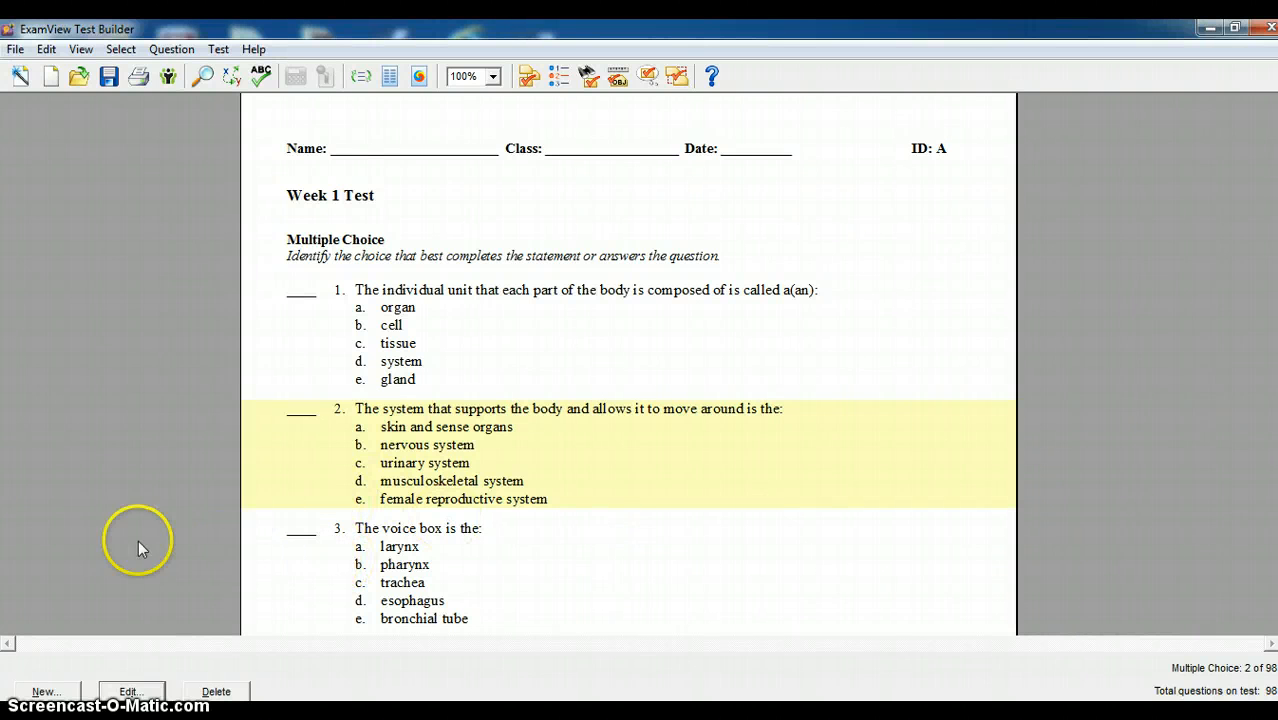
- Start a new True/False question for the test and acknowledge the notice about questions added in the Test Builder
left_click(47, 692)
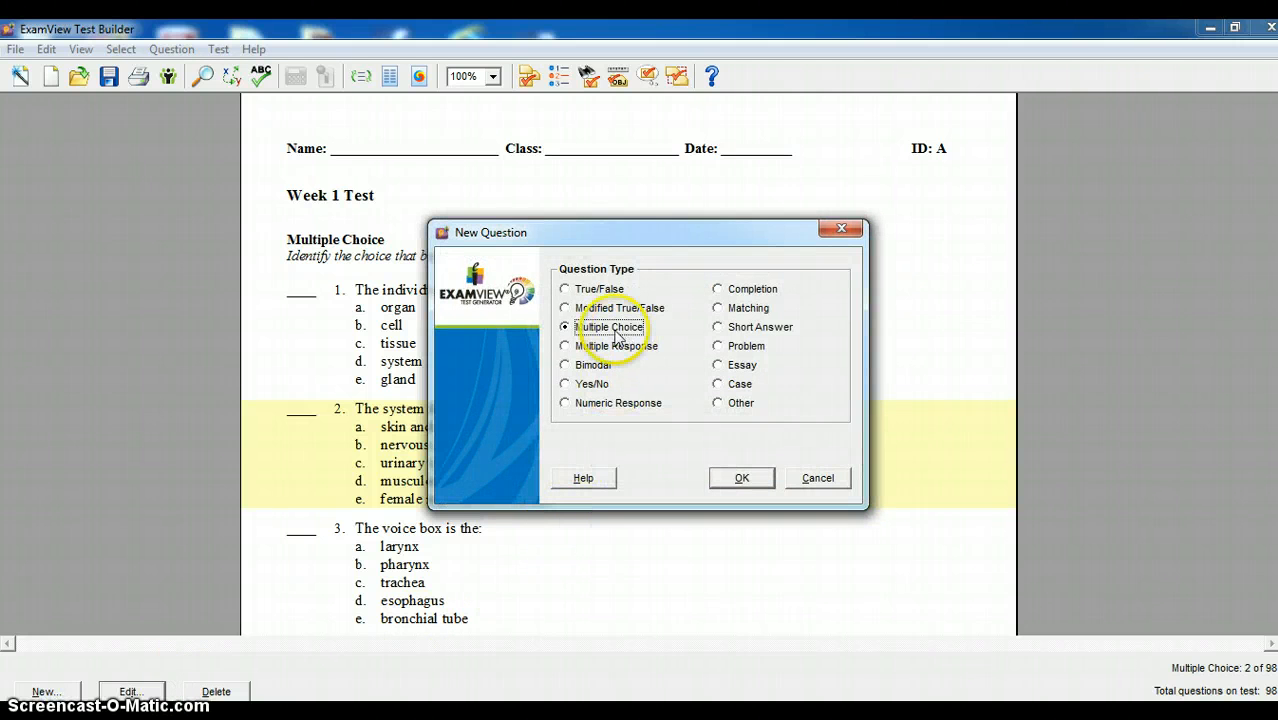
left_click(565, 289)
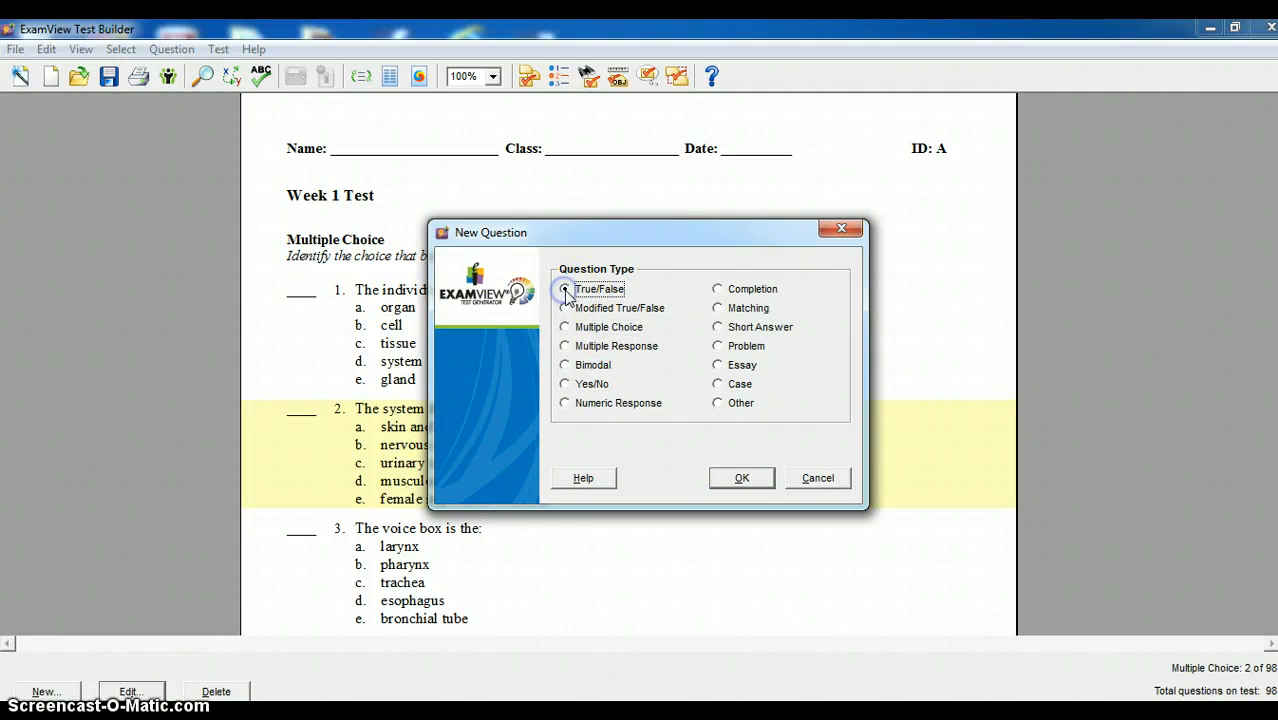
left_click(718, 328)
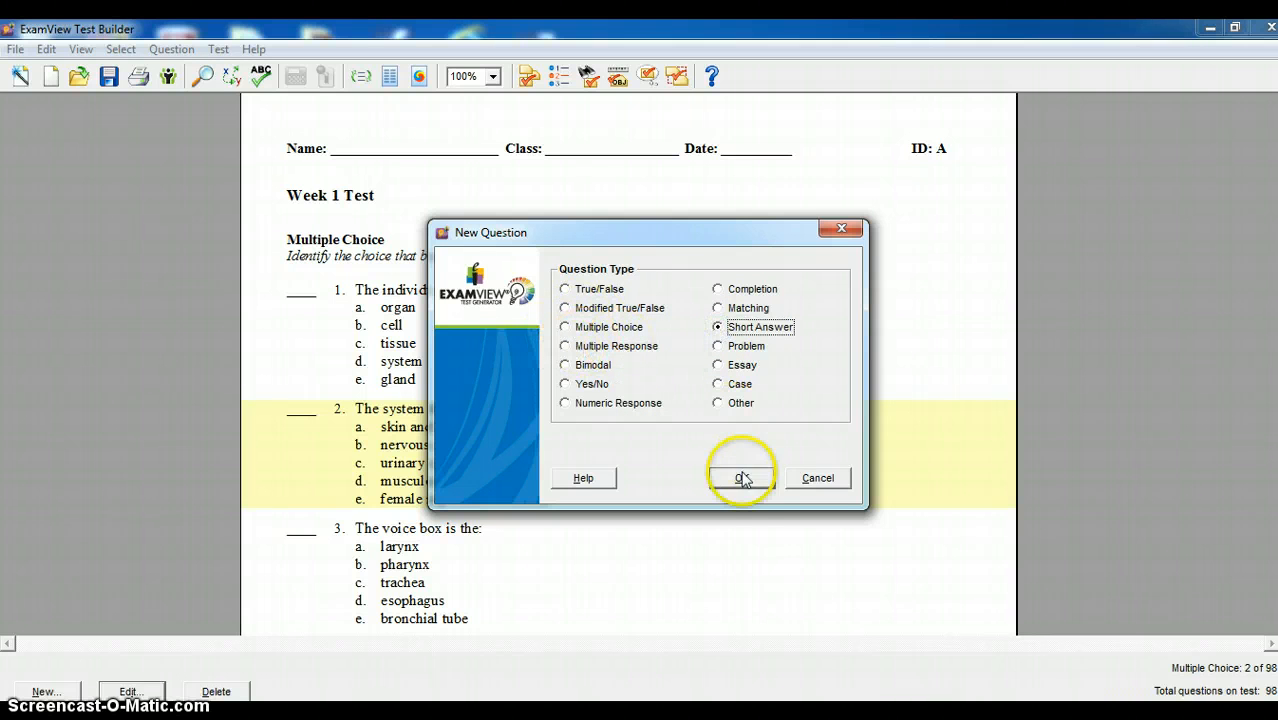
left_click(566, 290)
left_click(741, 479)
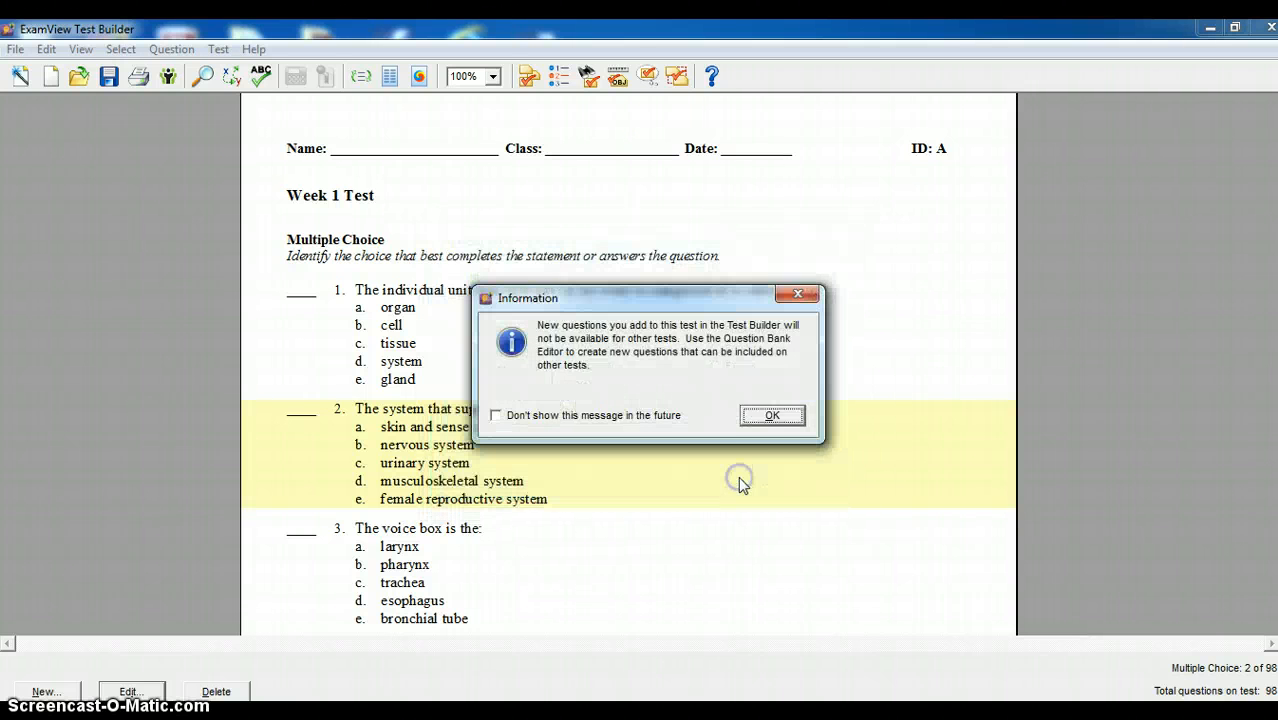
left_click(771, 416)
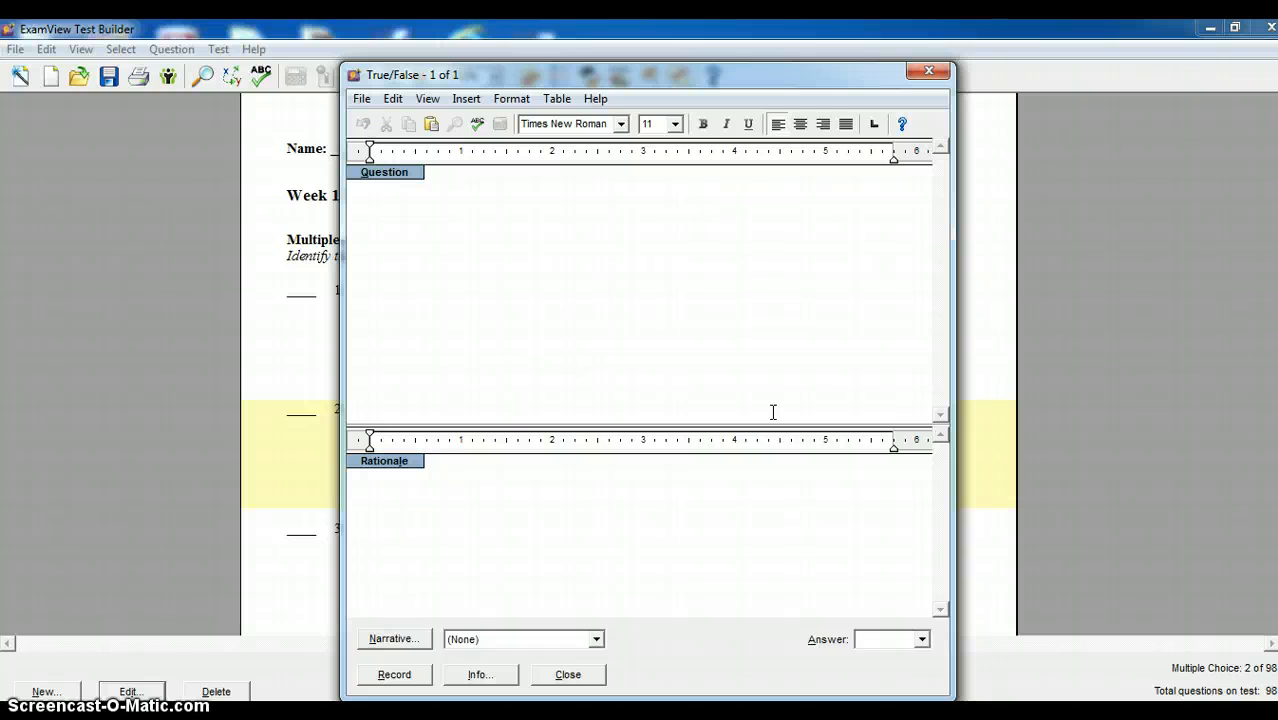
- Enter the true/false statement "The sky is blue", set its answer to False, and record the question in the test
type("The sky is blue")
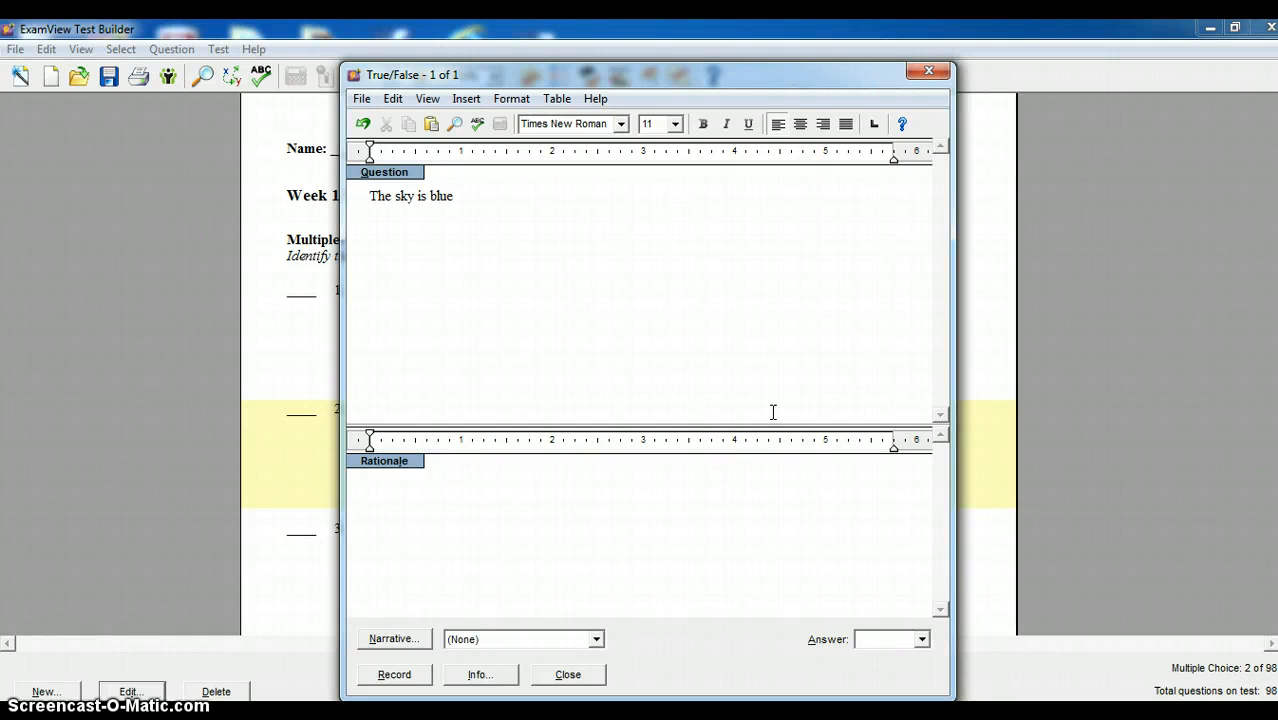
left_click(922, 640)
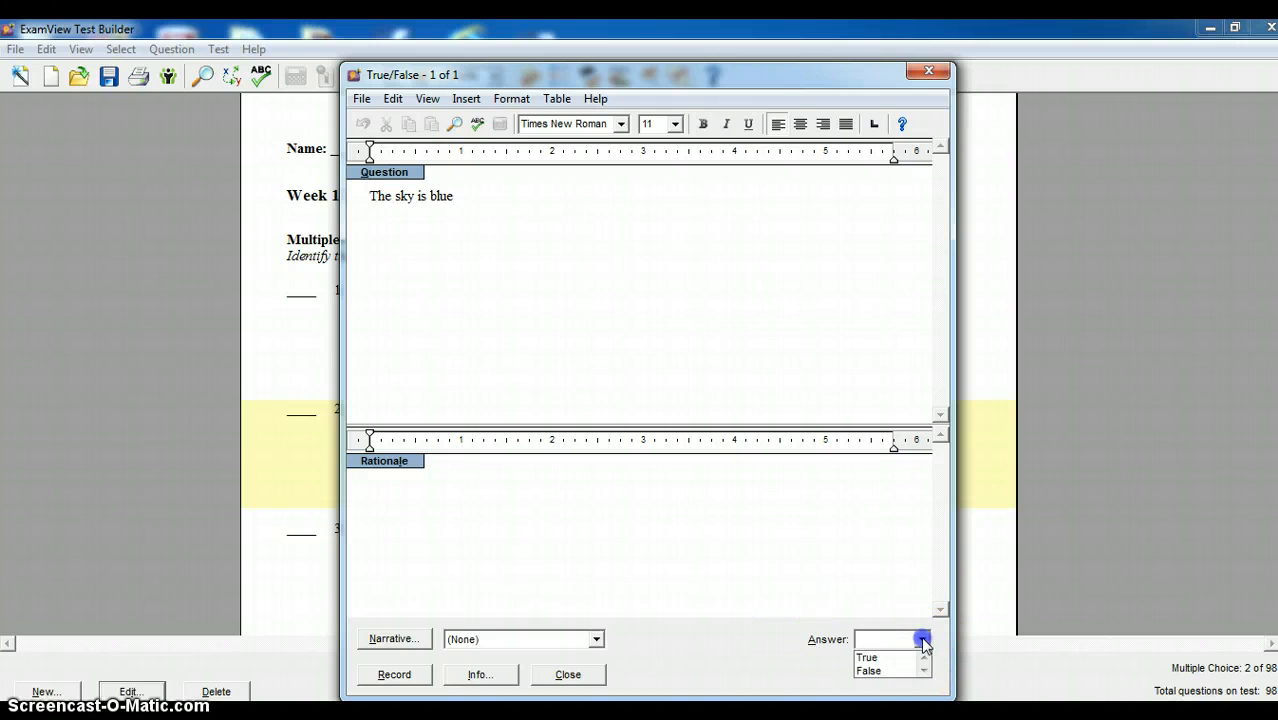
left_click(890, 671)
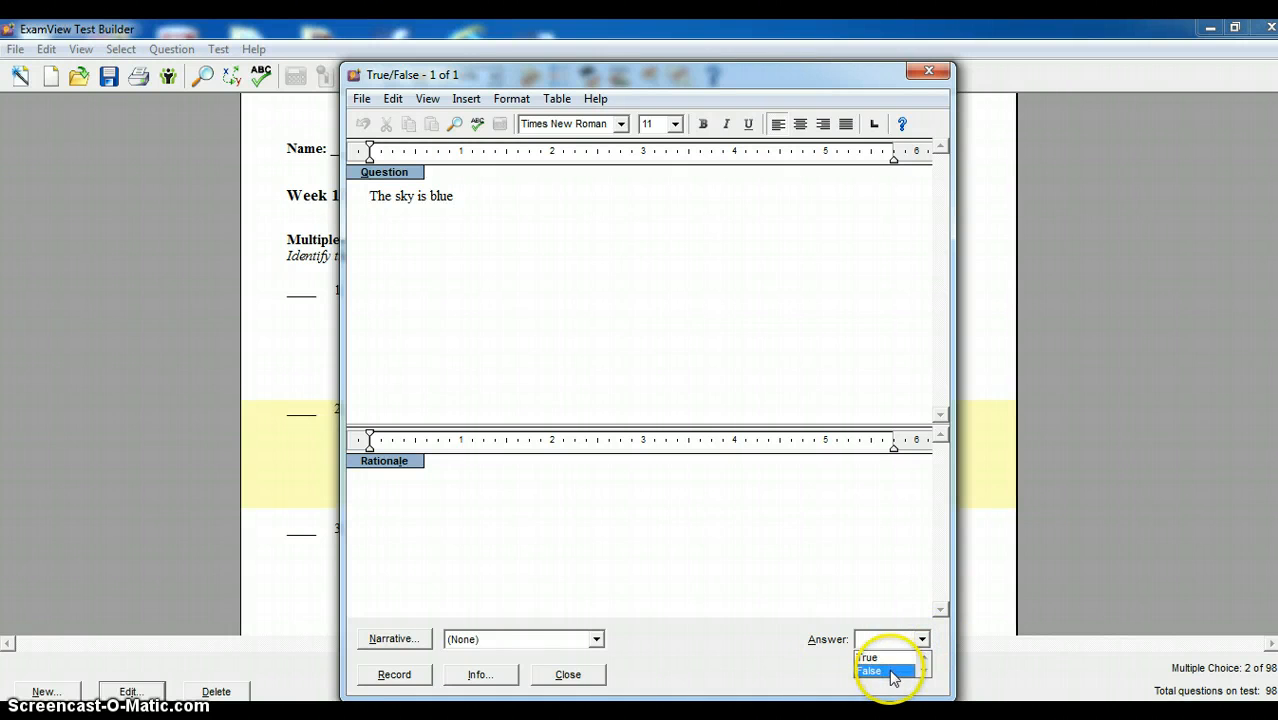
left_click(396, 675)
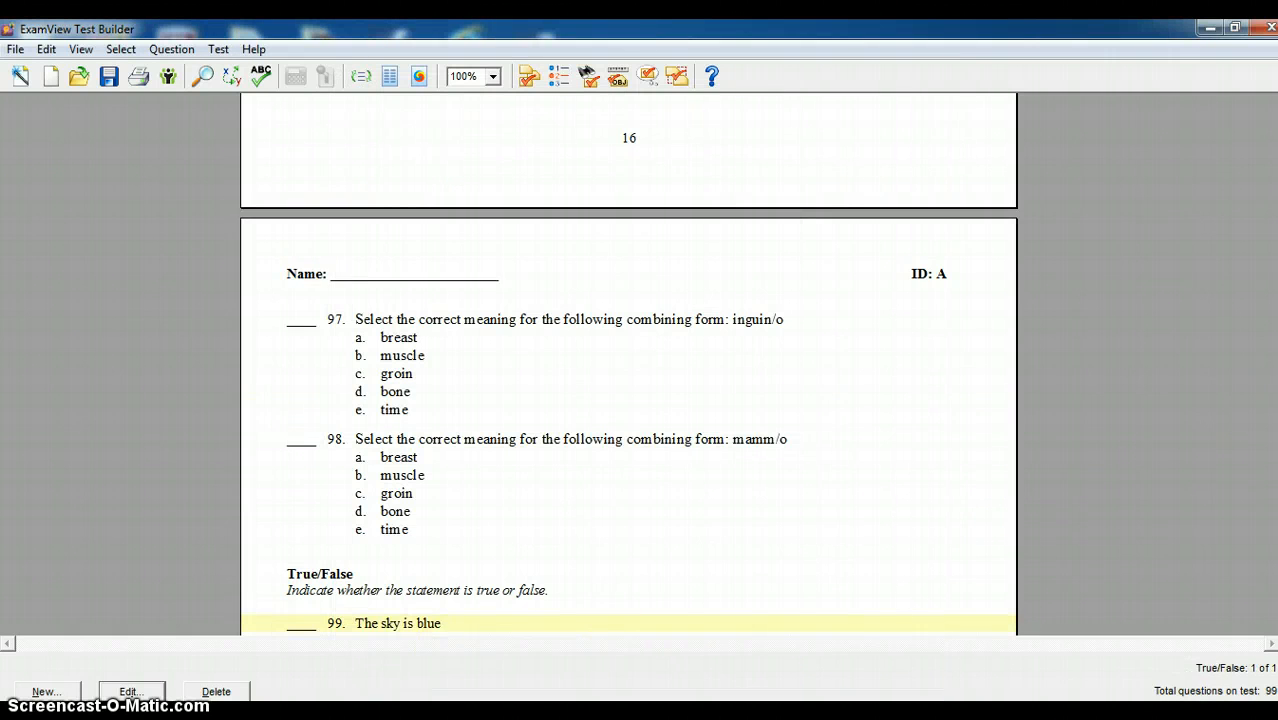
scroll(628, 360, "down", 4)
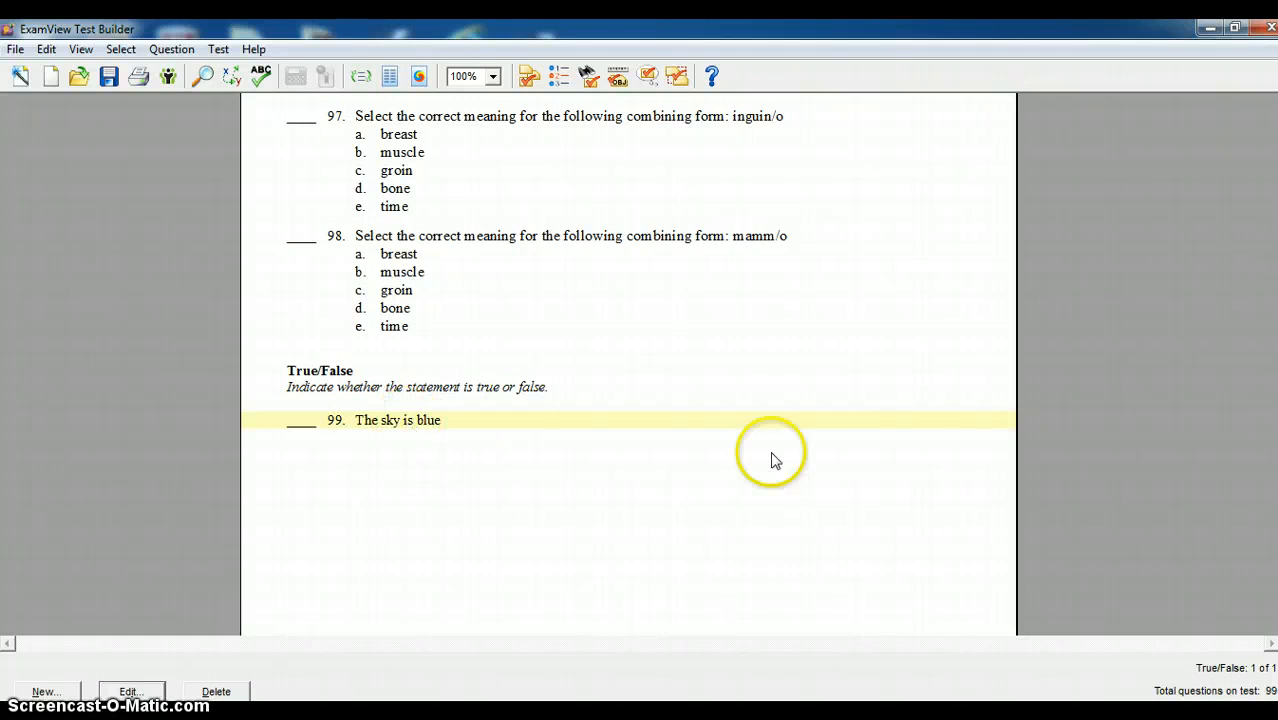
left_click_drag(1277, 610, 1276, 110)
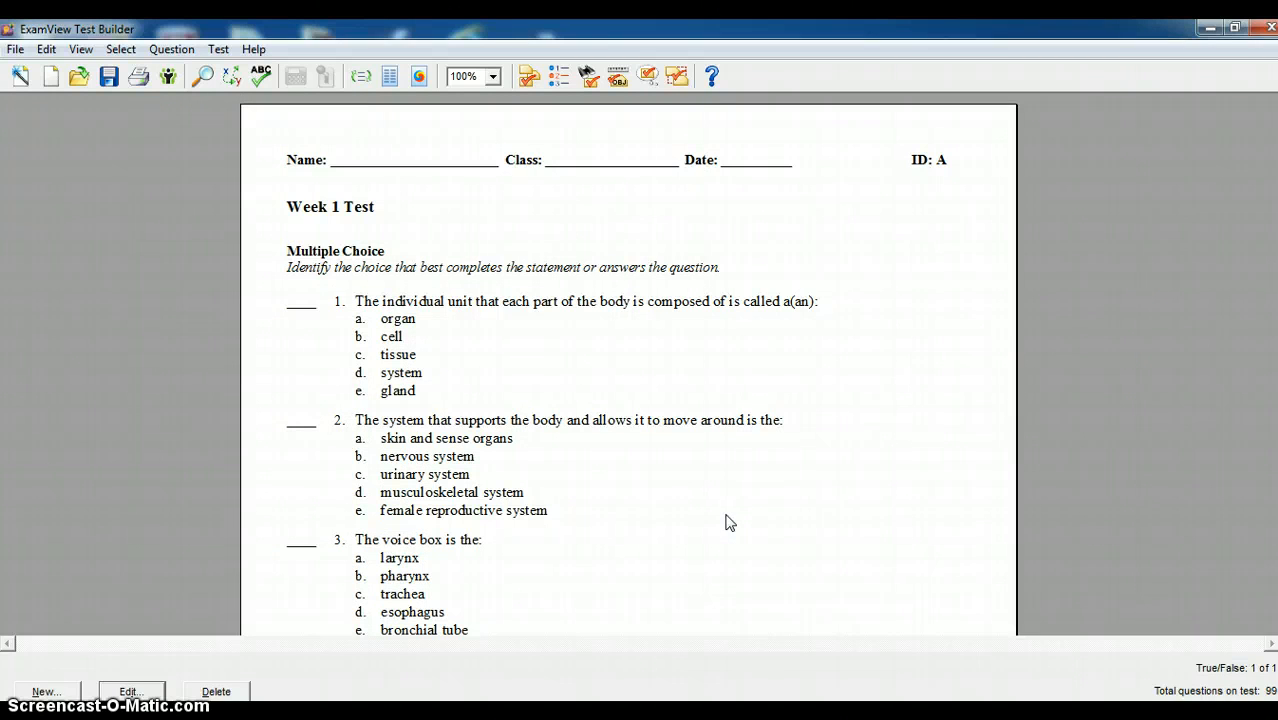
left_click(736, 447)
left_click(737, 448)
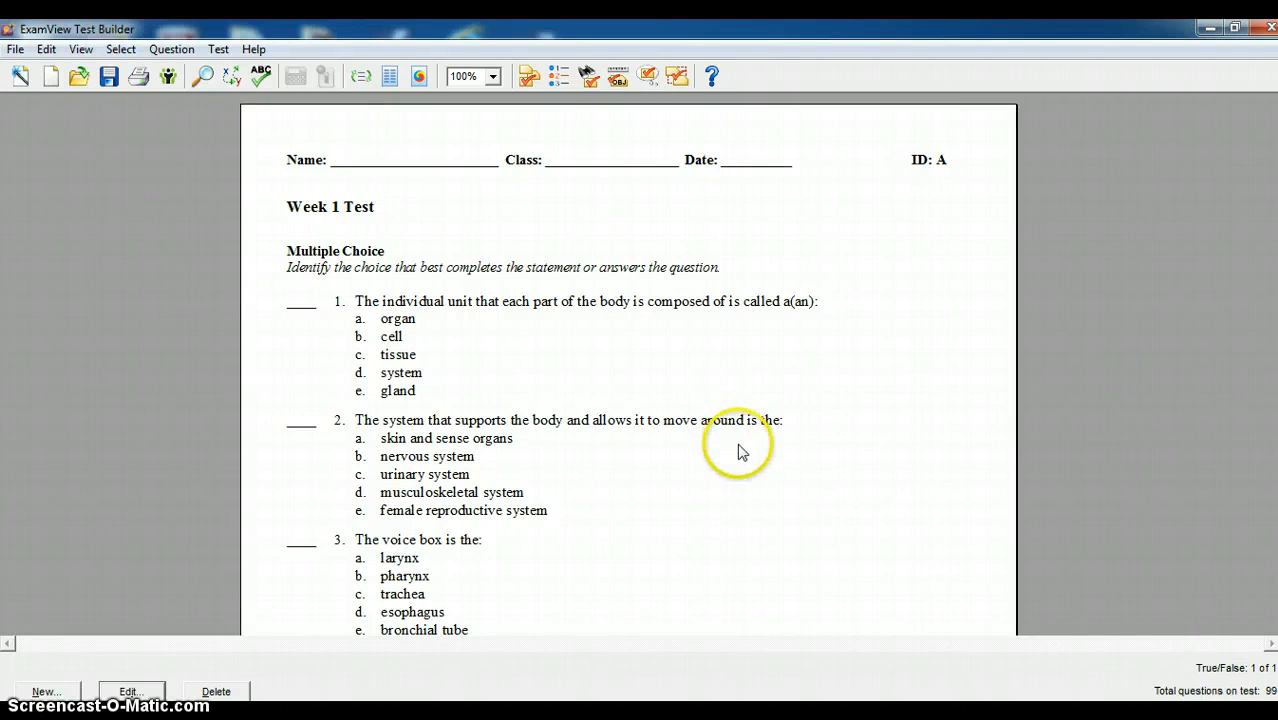
- Save the test to the Desktop under the file name Weekonetest and close the test builder
left_click(15, 49)
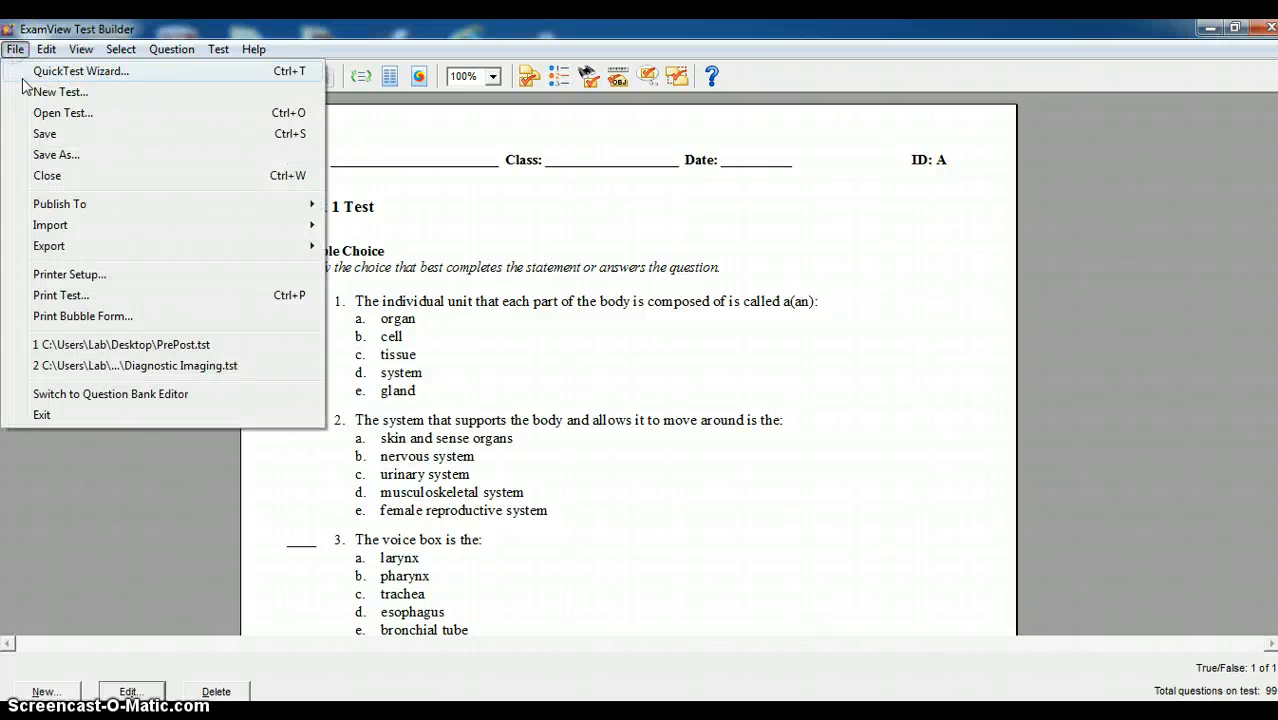
left_click(47, 155)
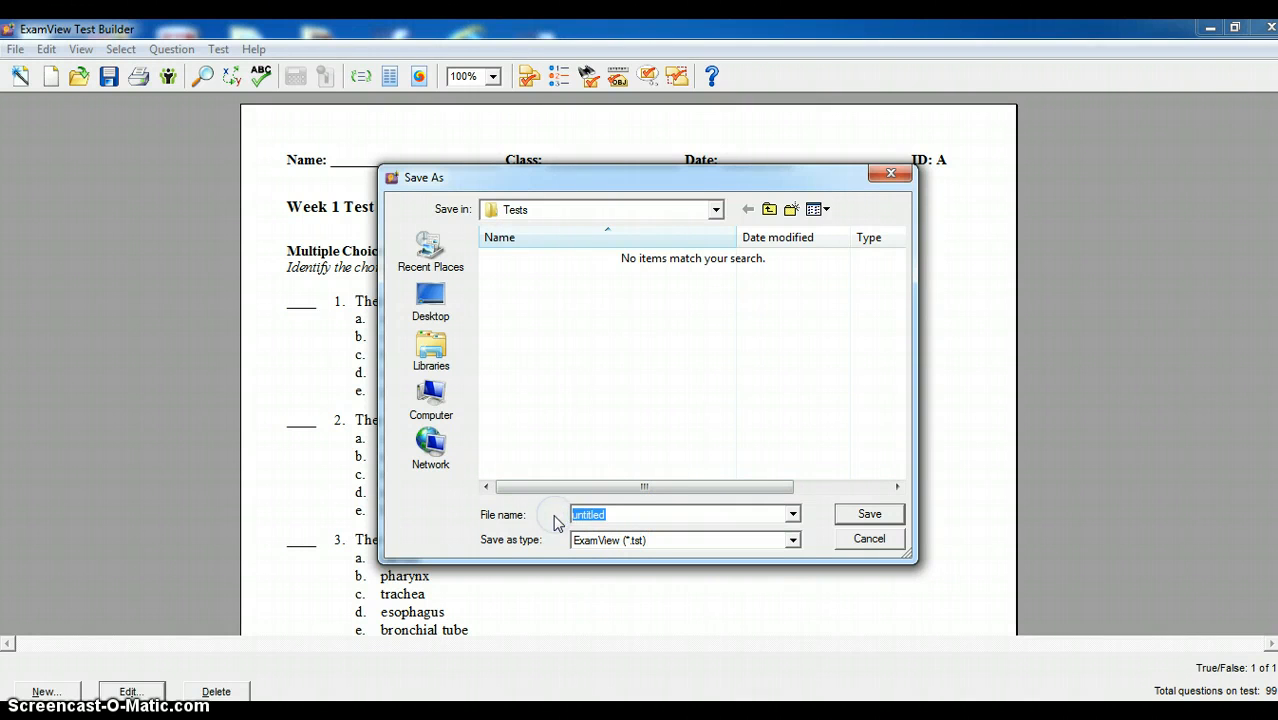
type("Weekonetest")
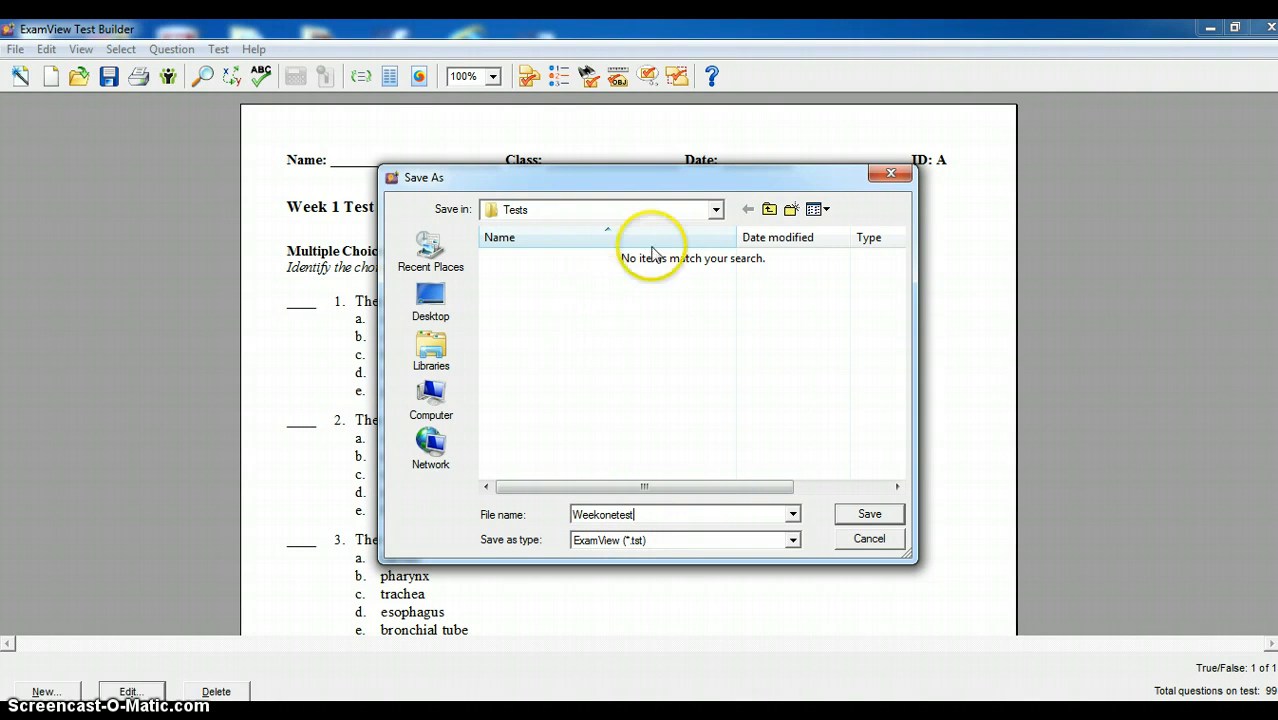
left_click(719, 210)
left_click(719, 210)
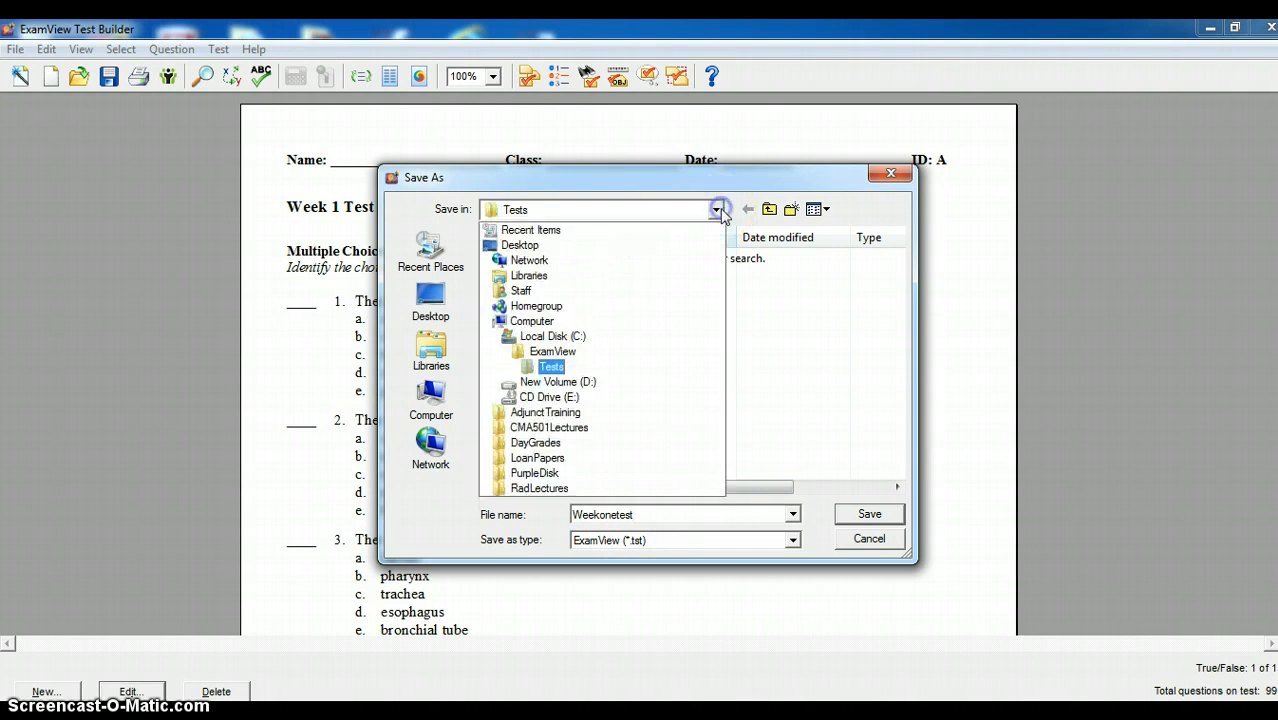
left_click(530, 250)
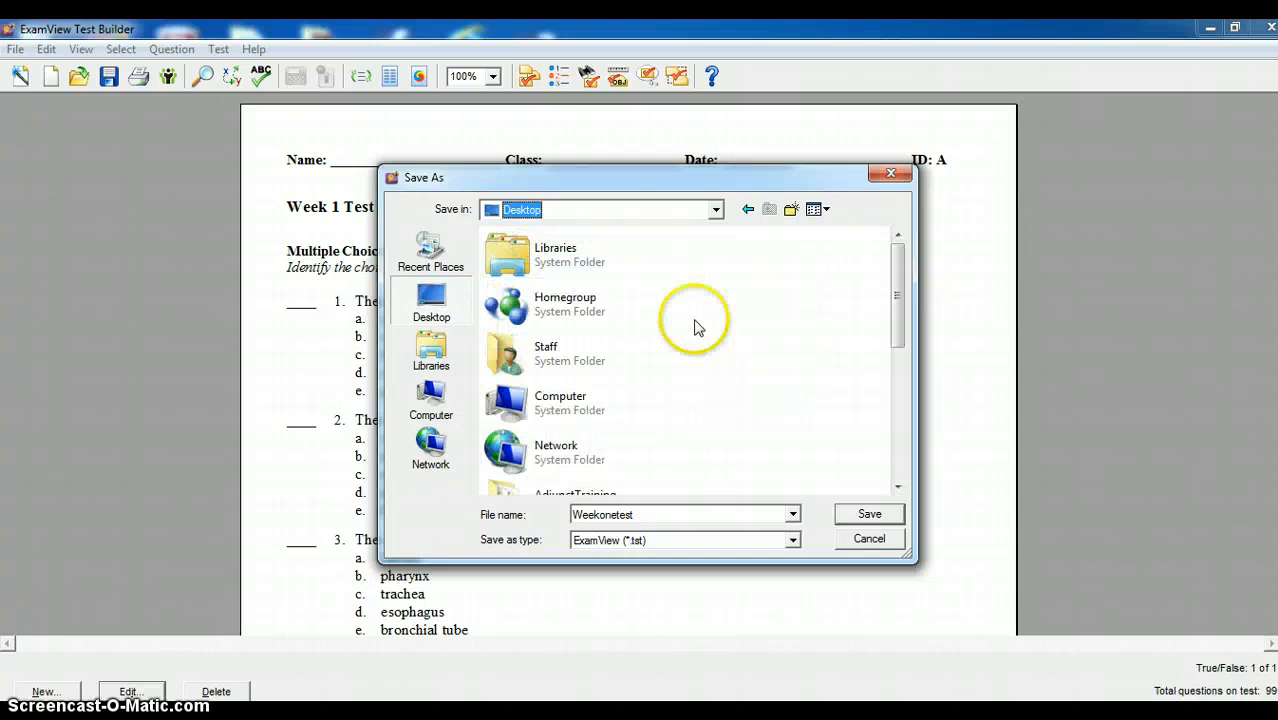
left_click(869, 515)
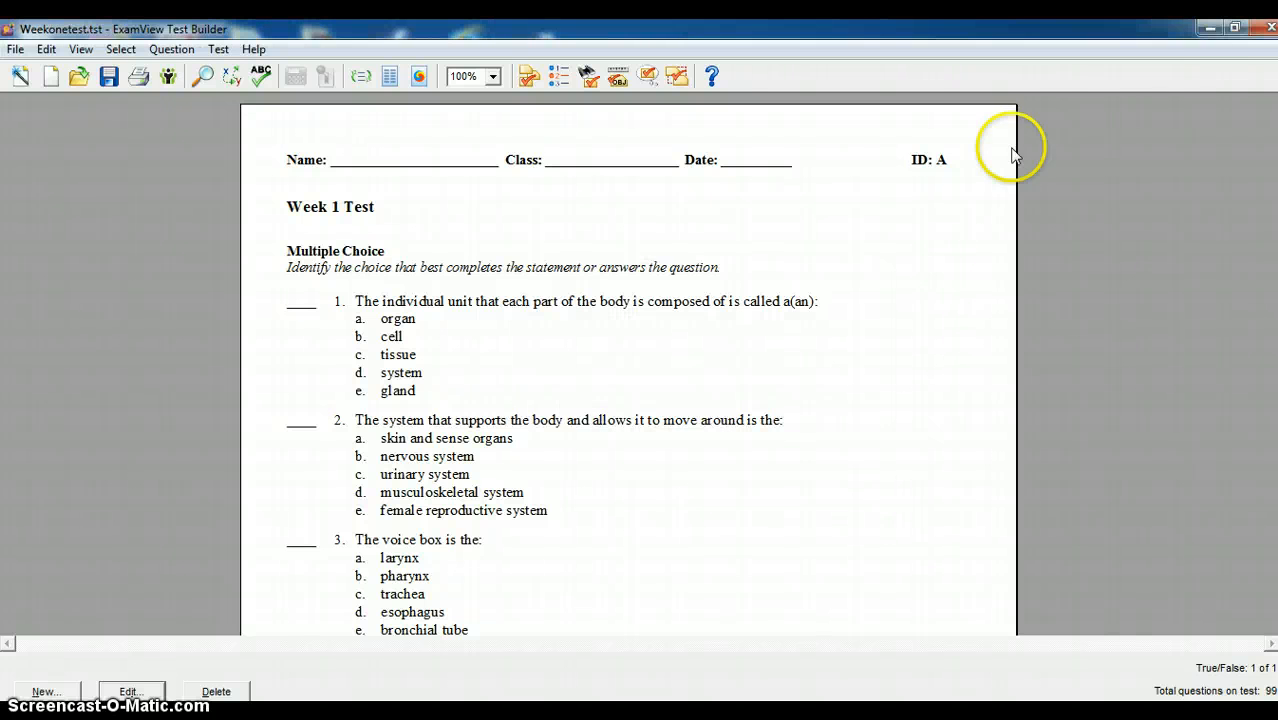
left_click(1268, 30)
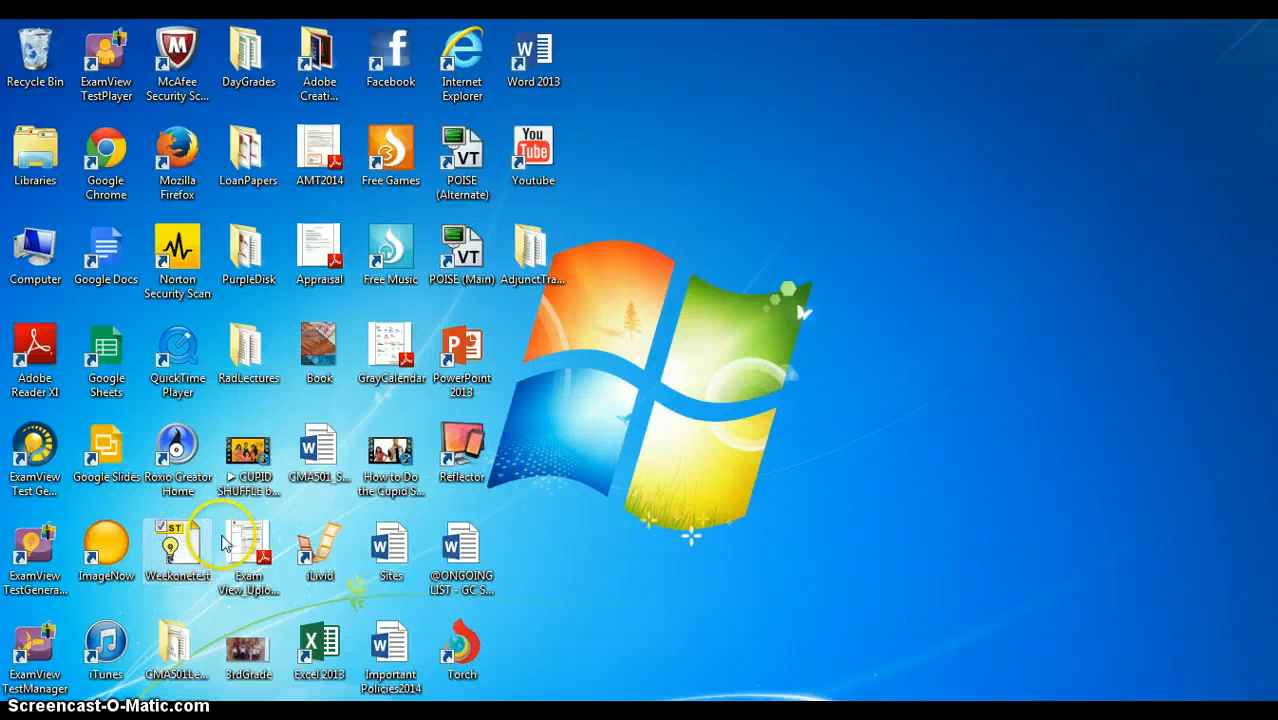
- Move the Weekonetest file to an empty area of the desktop and open it to review the saved test
left_click_drag(225, 543, 640, 552)
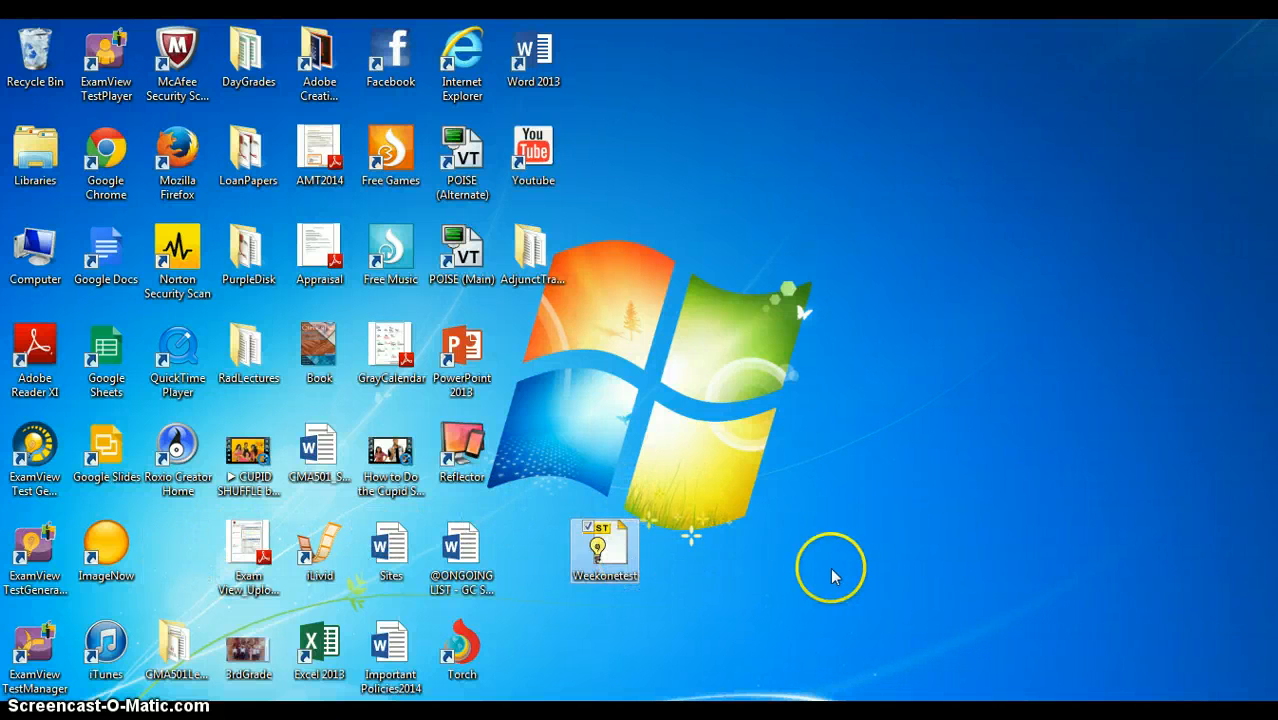
double_click(608, 549)
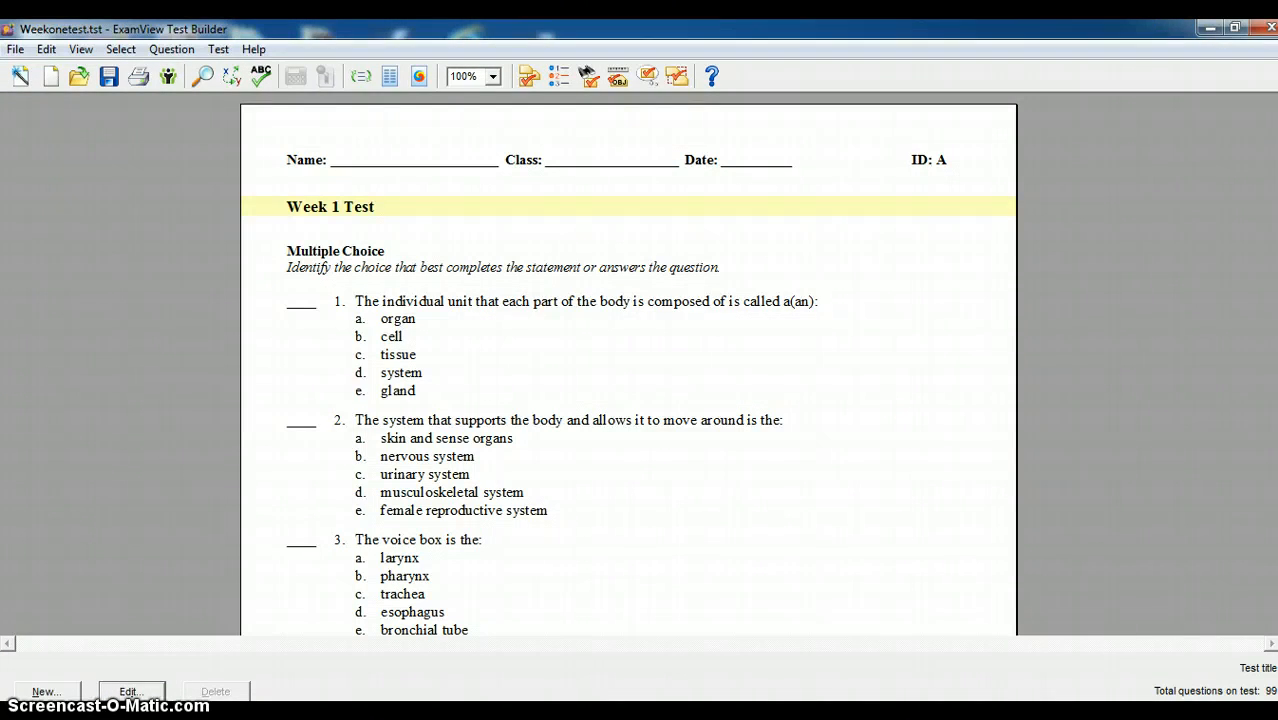
scroll(628, 364, "down", 20)
scroll(628, 364, "up", 20)
left_click(1270, 30)
left_click(1268, 30)
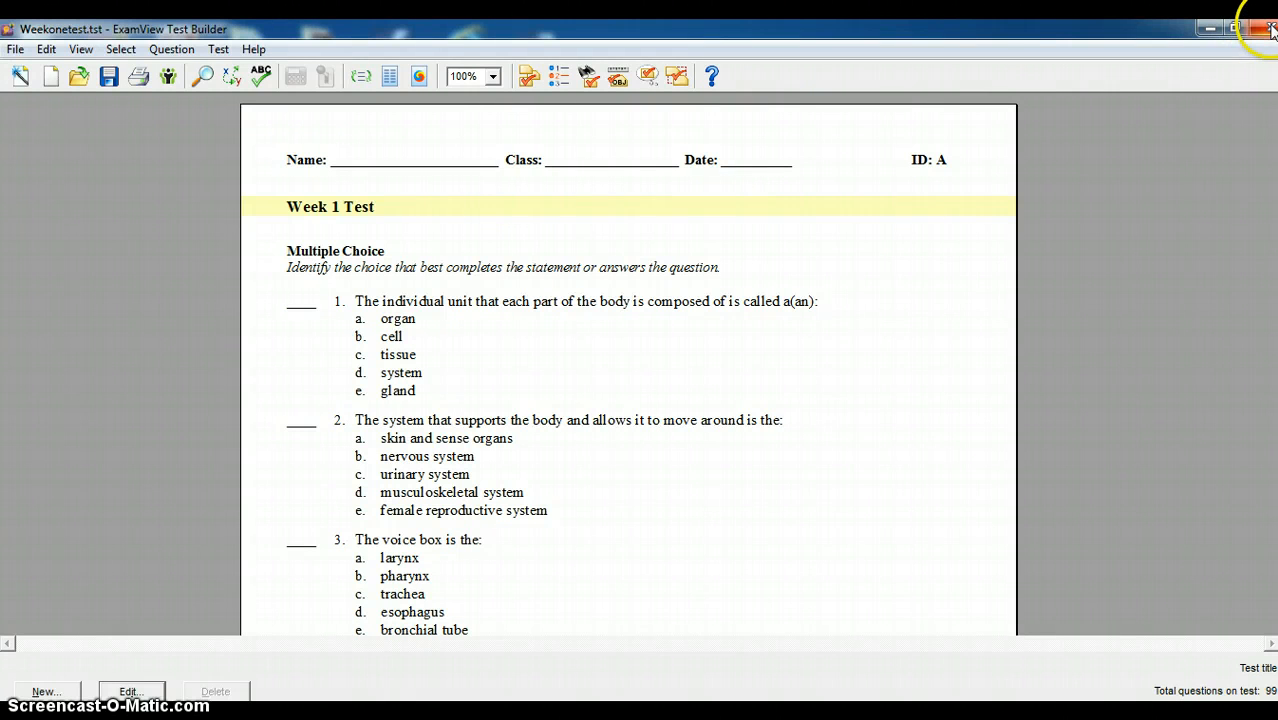